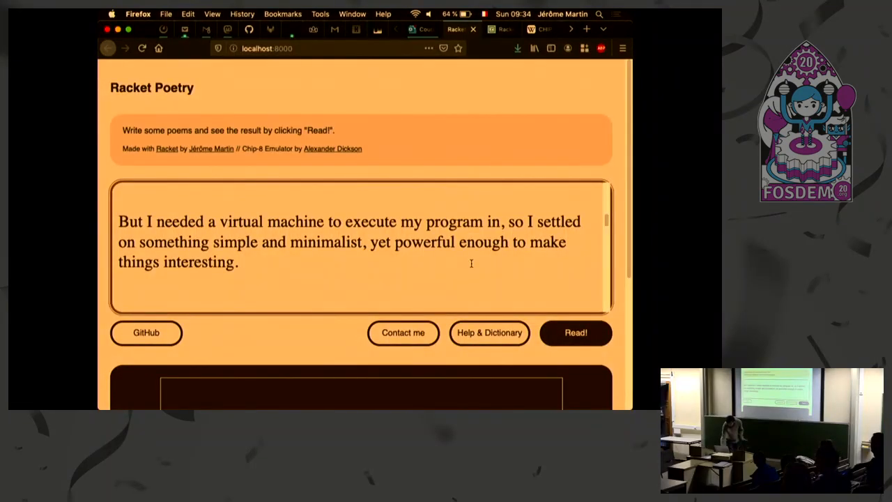
scroll(471, 263, down, 3)
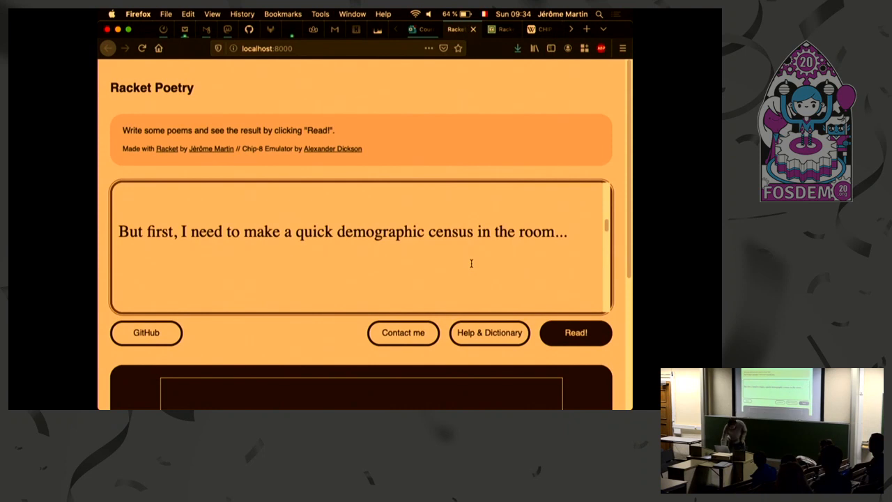
scroll(471, 264, down, 3)
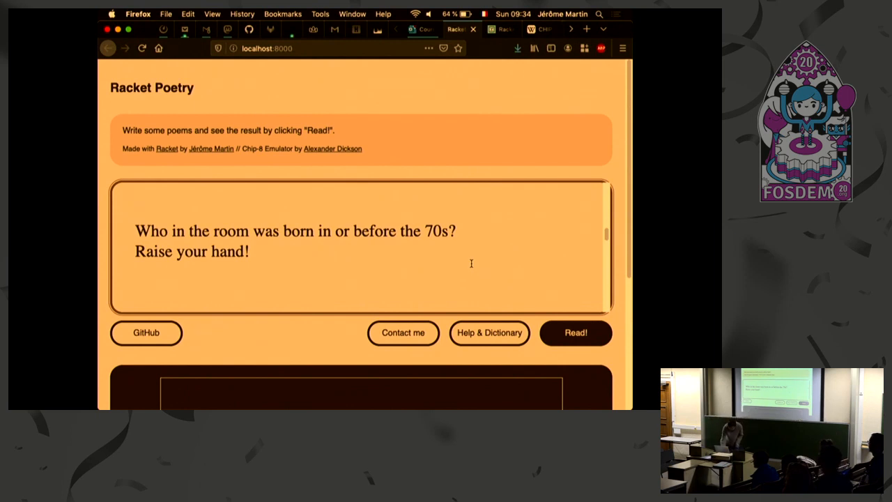
scroll(471, 263, down, 5)
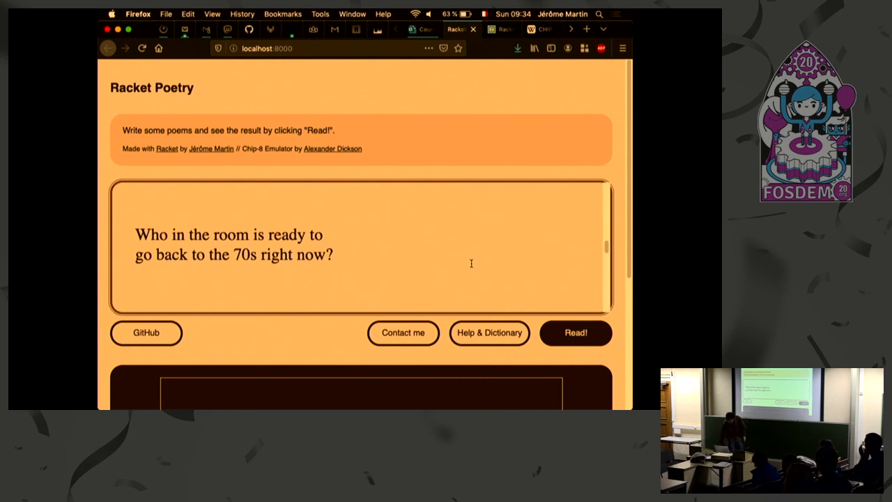
Replace the poem text with the pasted CHIP-8 introduction, then switch to the CHIP-8 Wikipedia article
key(super+a)
key(BackSpace)
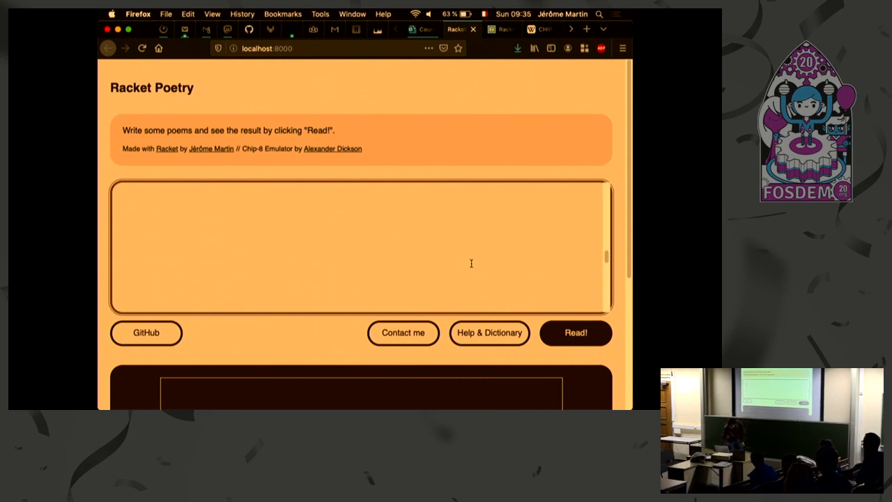
key(super+v)
scroll(471, 262, down, 1)
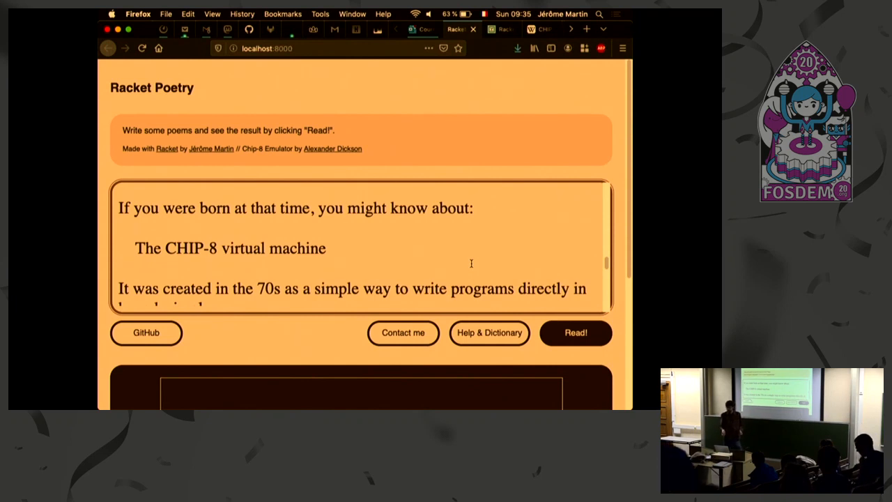
scroll(471, 263, down, 3)
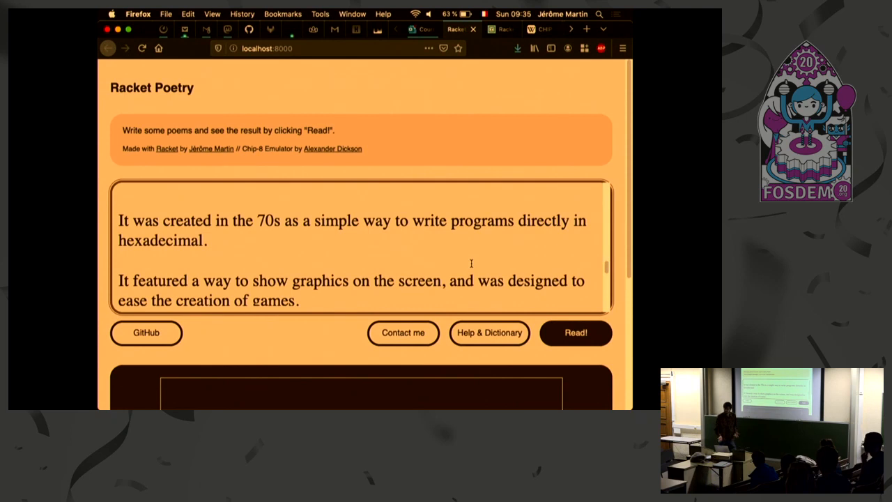
scroll(471, 264, down, 1)
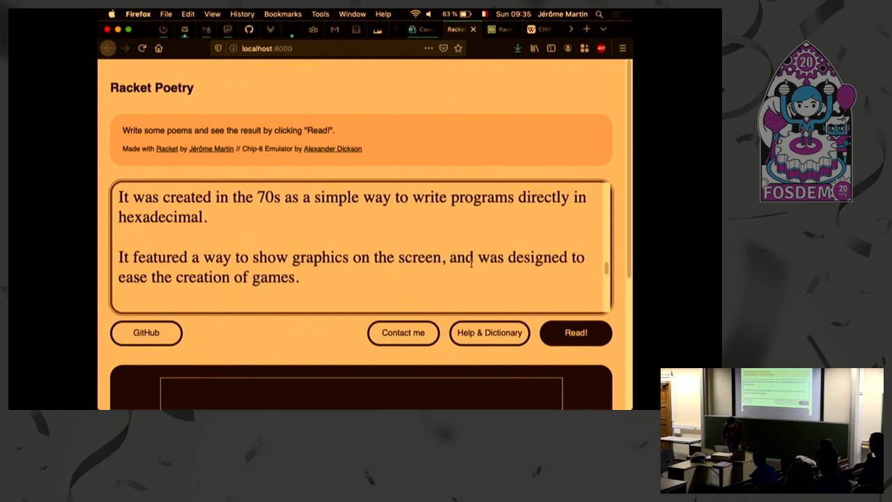
click(542, 29)
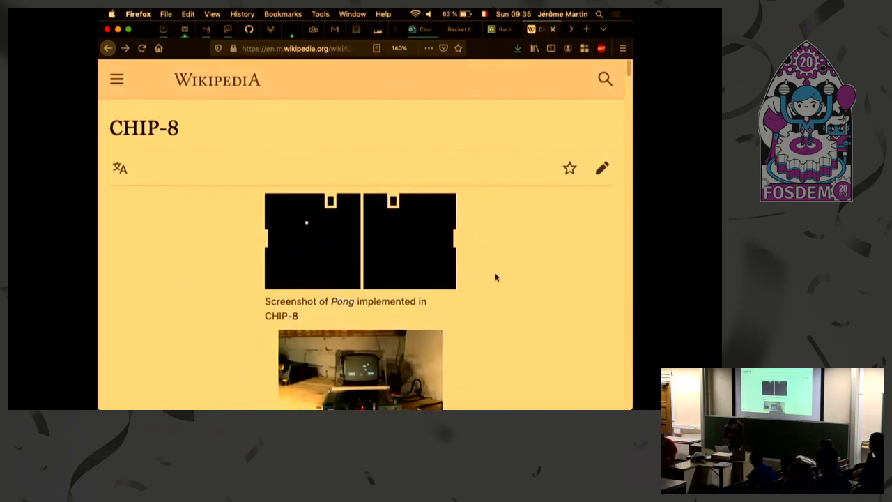
scroll(495, 278, down, 3)
scroll(495, 278, up, 1)
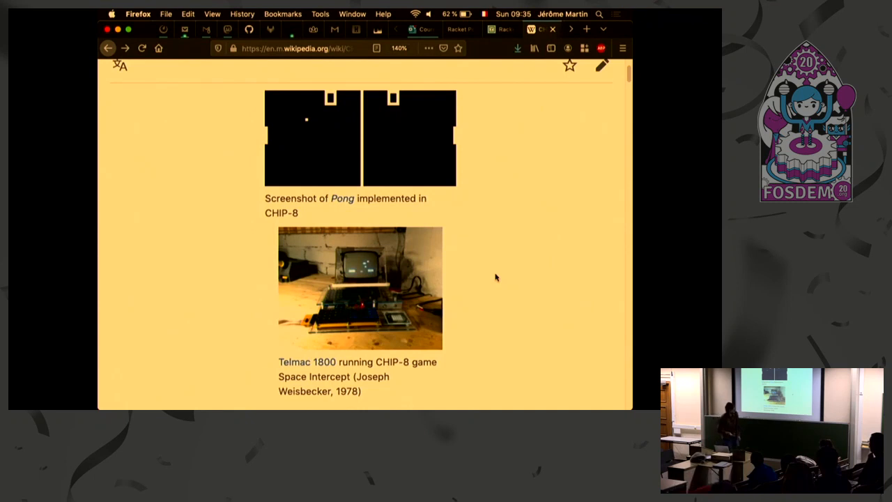
scroll(496, 277, down, 5)
scroll(496, 277, down, 1)
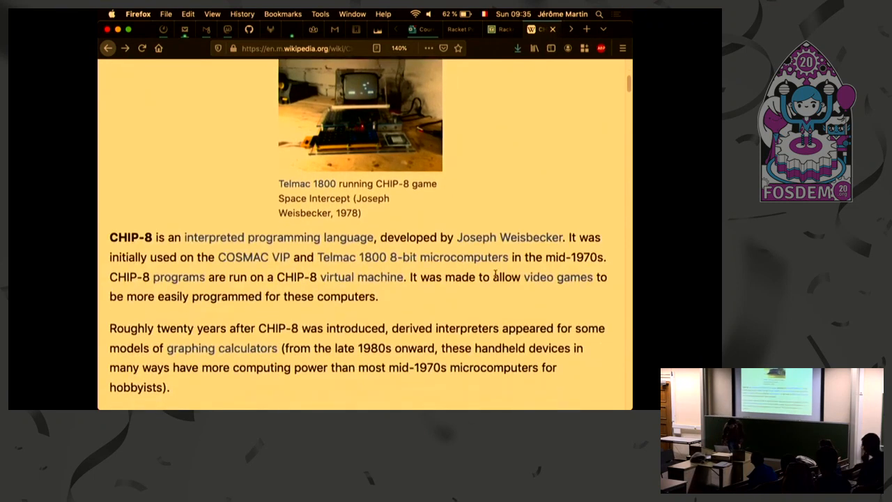
scroll(542, 31, down, 2)
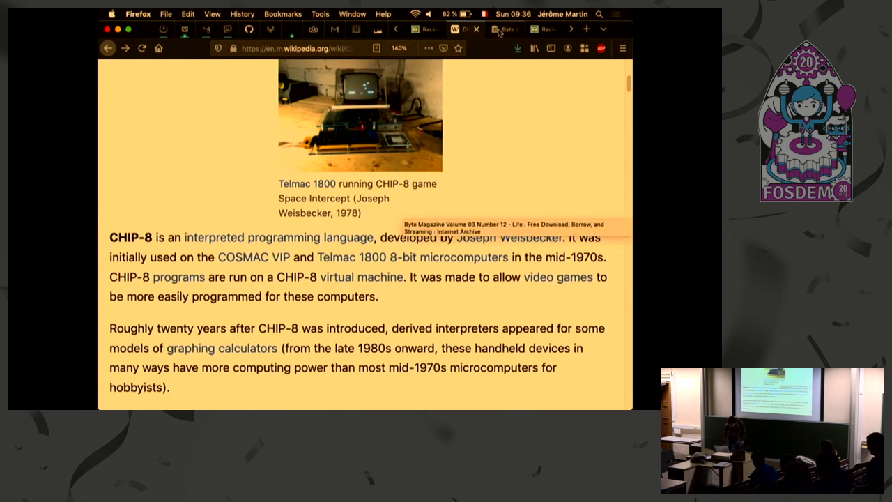
Switch to the Byte Magazine scan and flip to page 112 with Table 1, the CHIP-8 instruction set
click(498, 29)
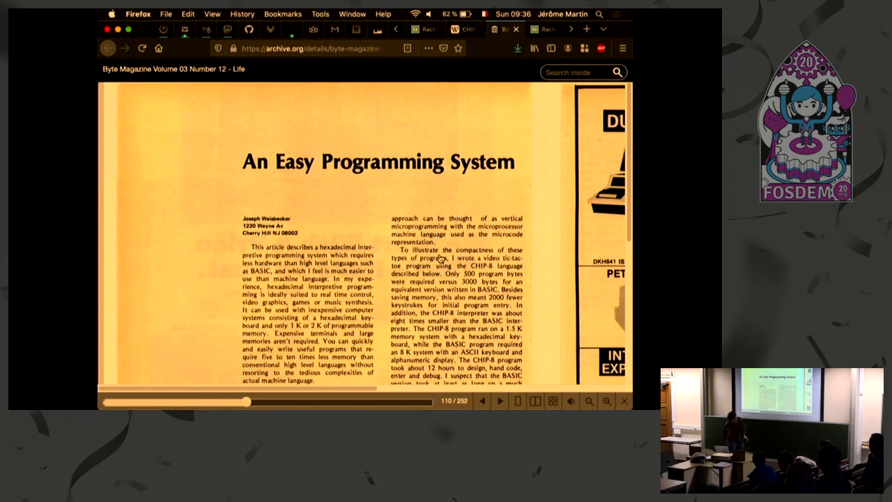
scroll(440, 259, right, 8)
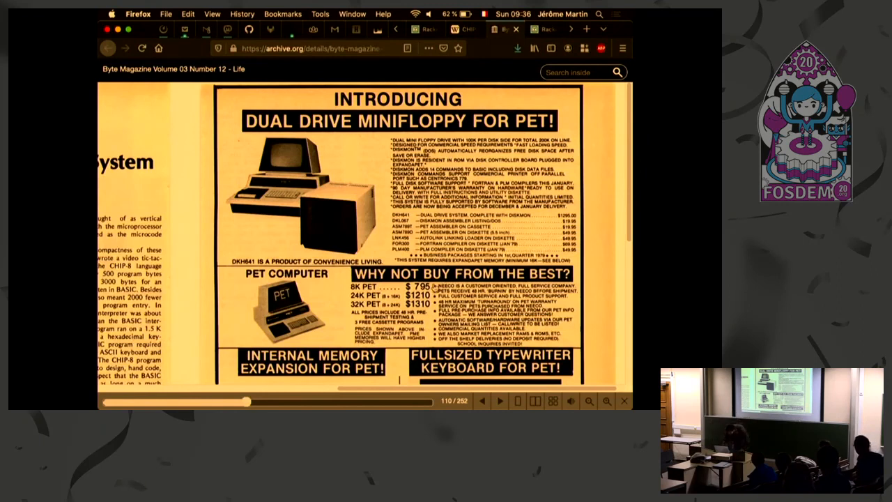
click(500, 400)
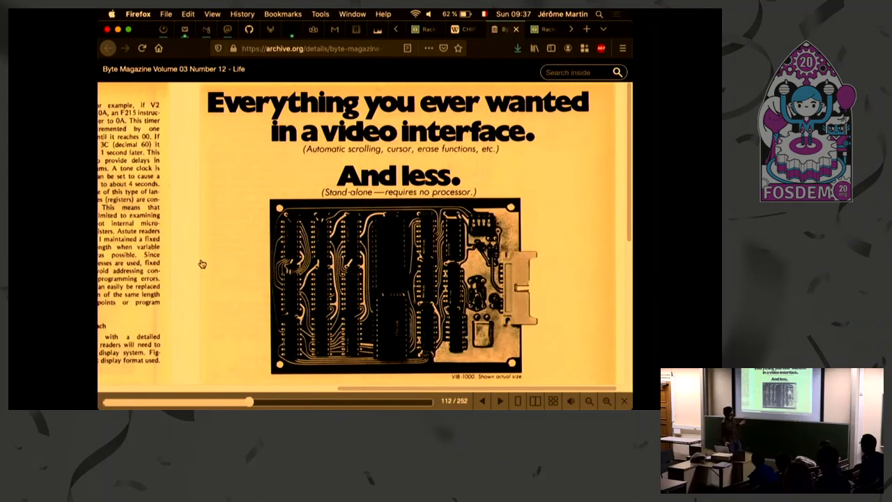
scroll(255, 277, down, 4)
scroll(255, 278, down, 4)
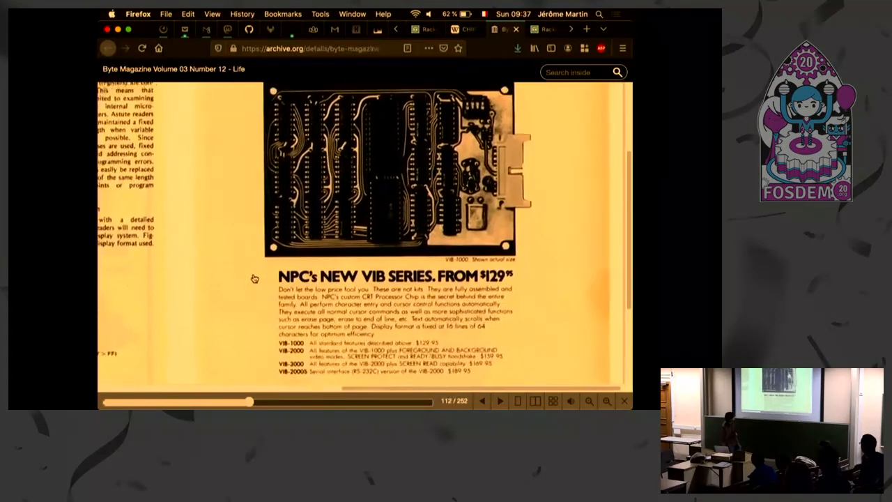
scroll(255, 277, down, 4)
scroll(255, 277, up, 5)
scroll(255, 277, up, 4)
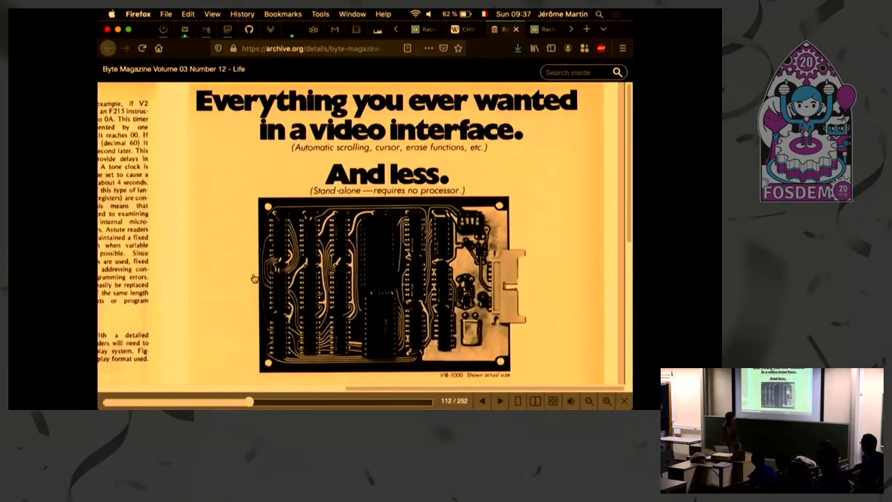
scroll(255, 277, left, 5)
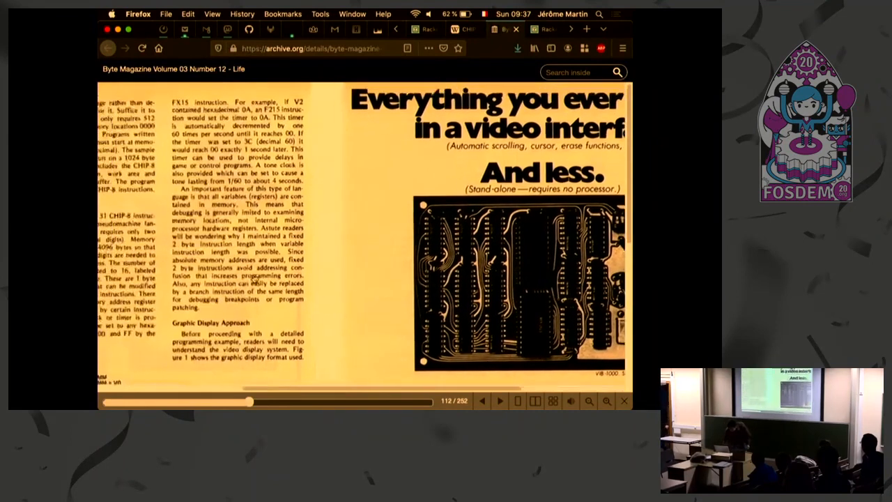
scroll(255, 277, left, 5)
scroll(255, 277, down, 5)
scroll(255, 278, down, 3)
scroll(255, 277, down, 4)
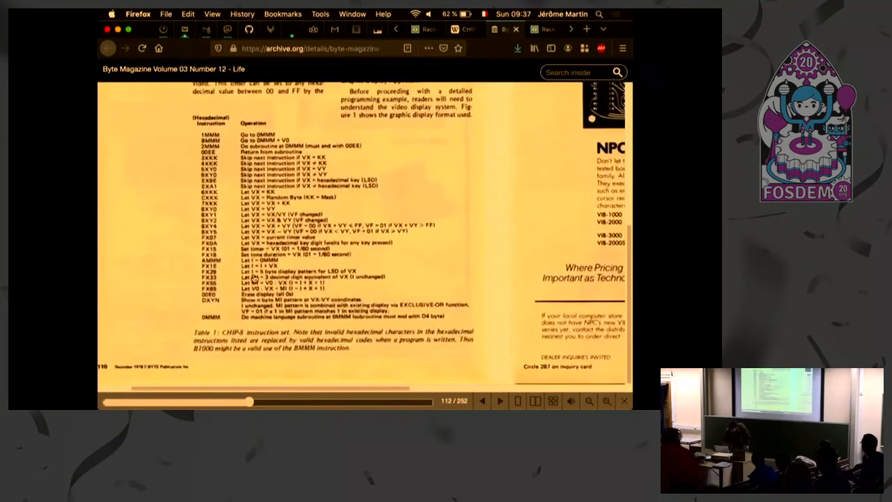
scroll(255, 277, down, 2)
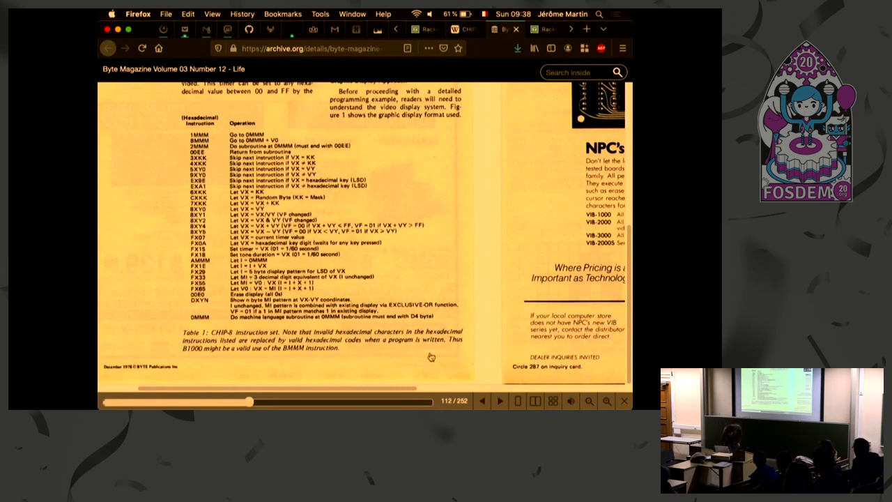
Flip through pages 114 and 116, viewing Figure 3, and on to page 118 of the rocket game article
click(499, 401)
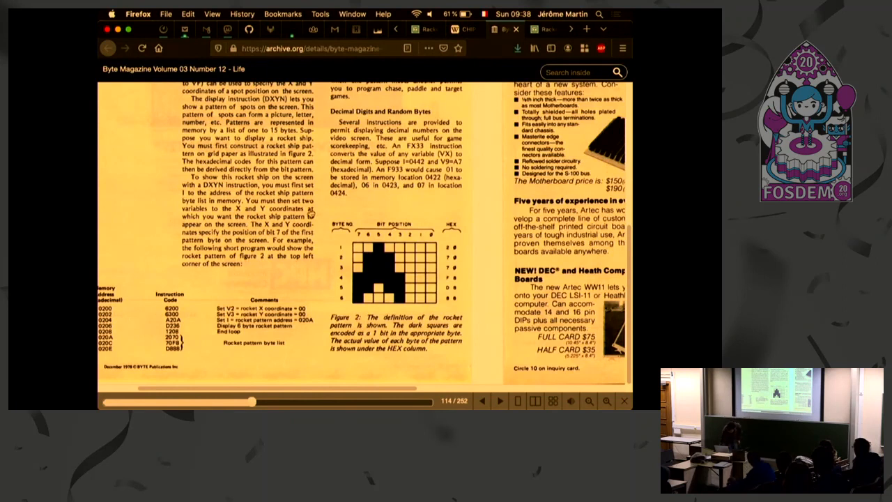
scroll(284, 177, up, 5)
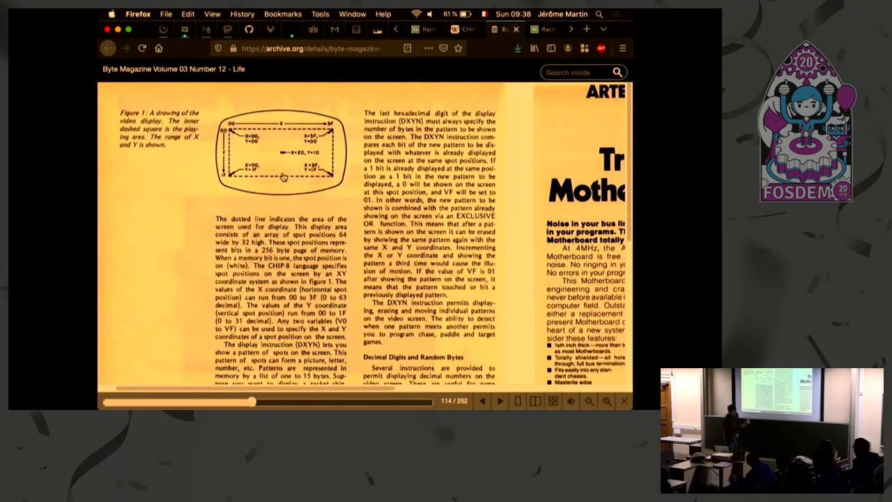
scroll(284, 177, right, 6)
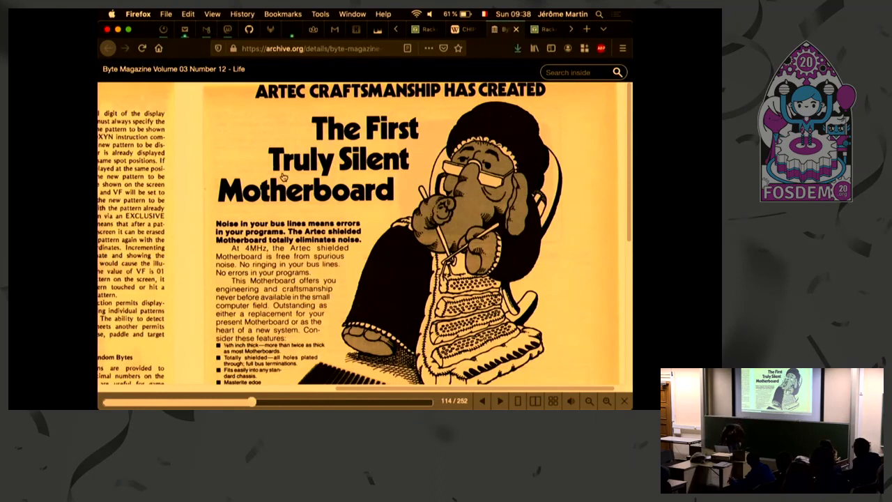
scroll(283, 177, down, 8)
scroll(284, 177, down, 3)
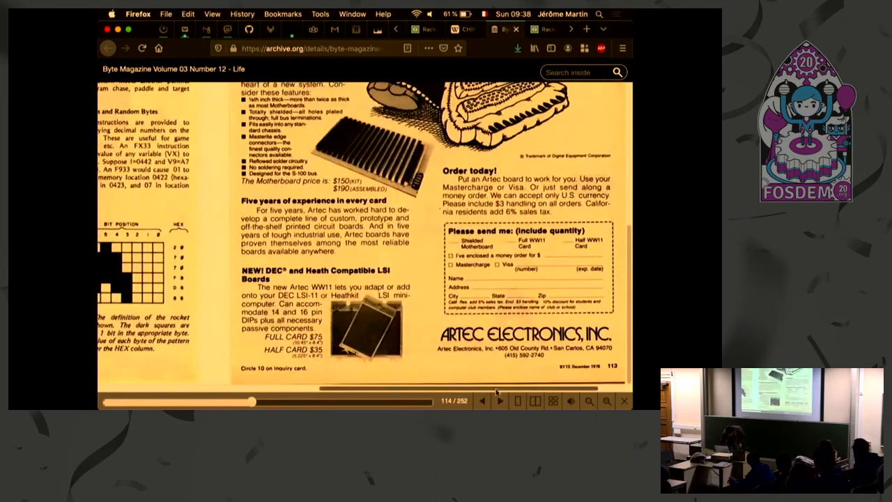
click(499, 402)
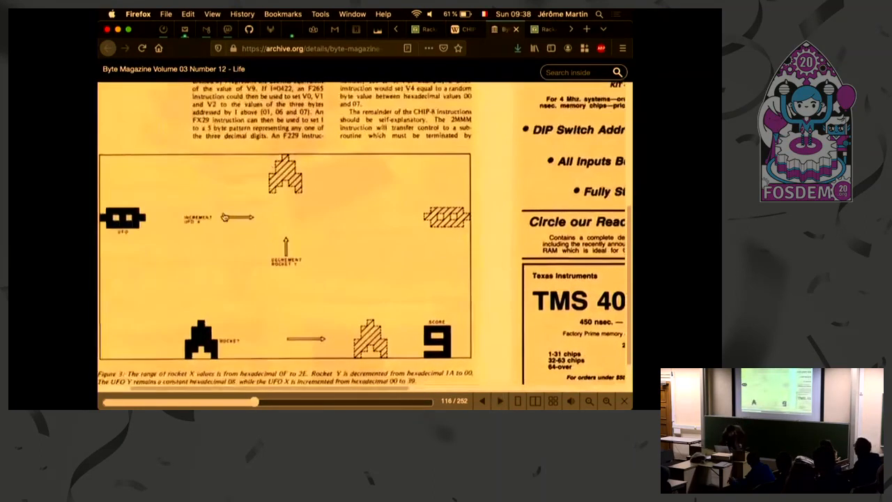
drag(487, 230, 224, 217)
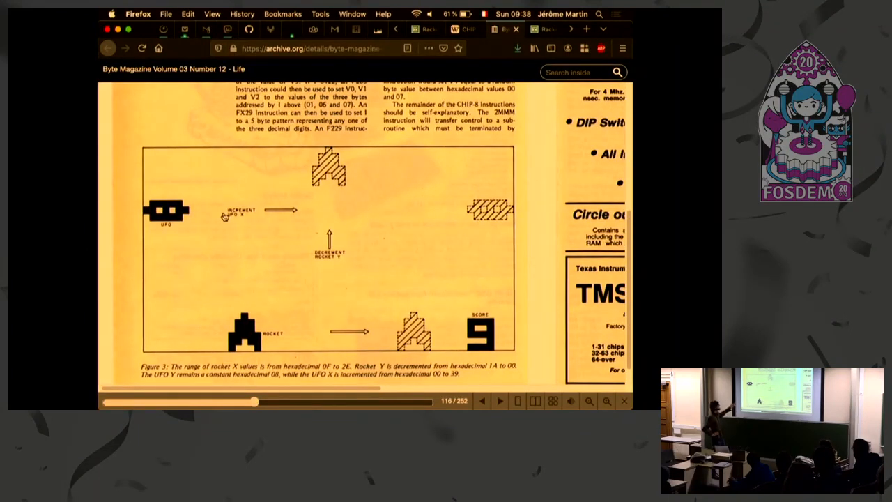
click(499, 401)
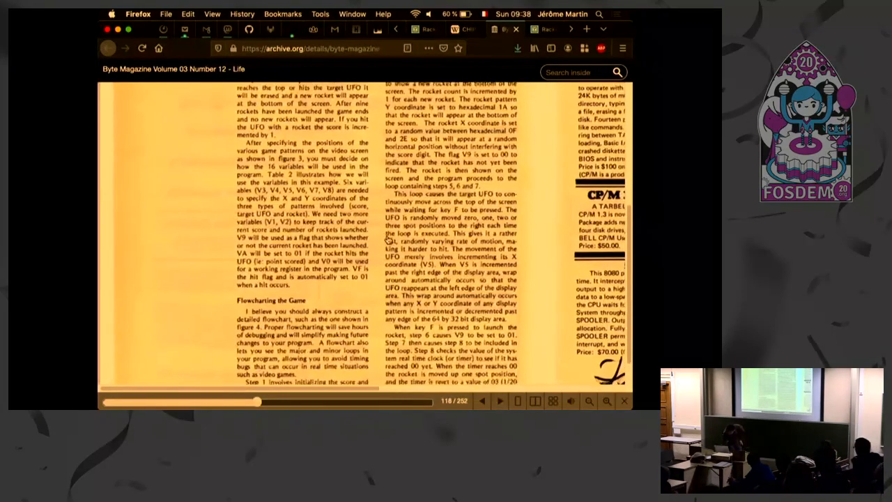
scroll(491, 393, up, 5)
Flip to the page showing Figure 4, the rocket game flowchart
click(500, 400)
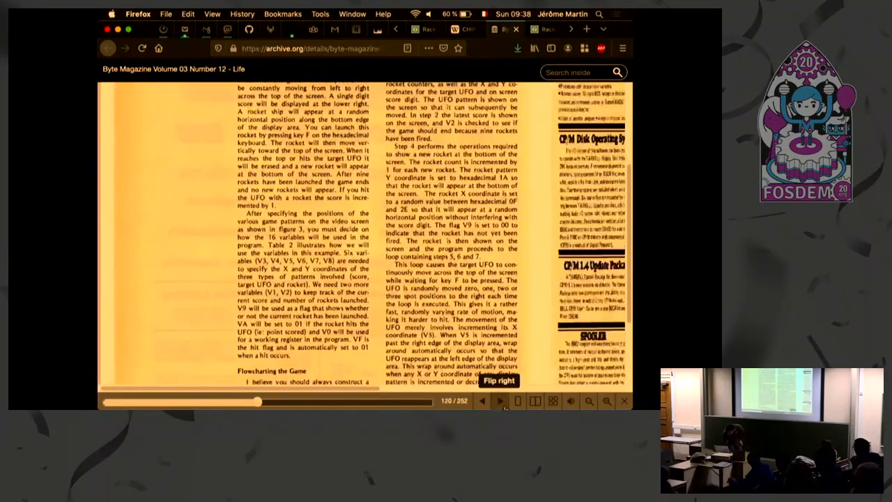
scroll(269, 190, up, 3)
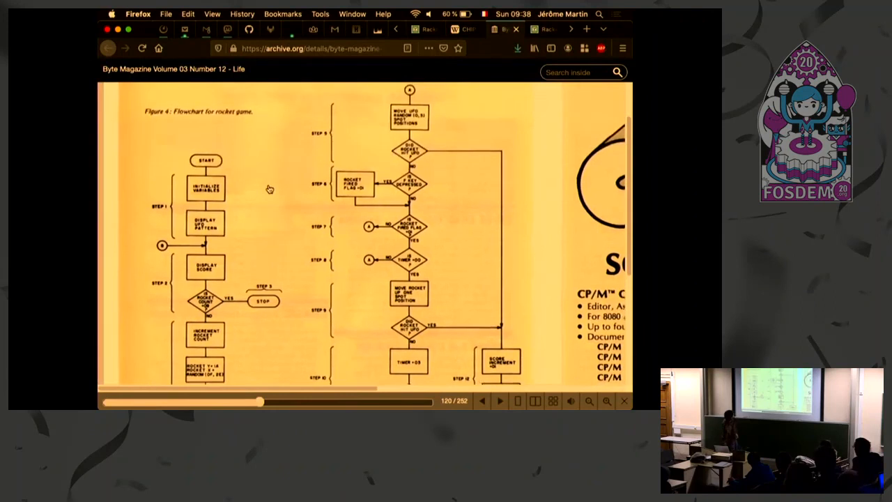
scroll(270, 189, down, 5)
scroll(269, 190, up, 5)
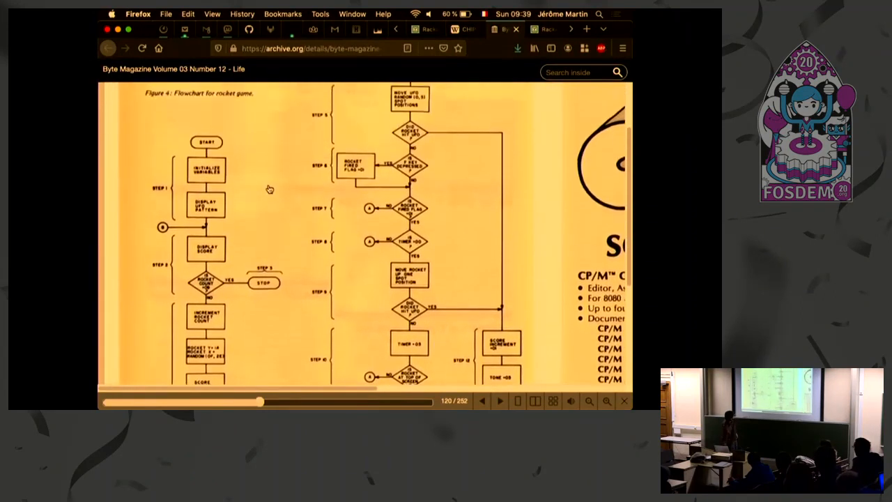
scroll(269, 190, up, 3)
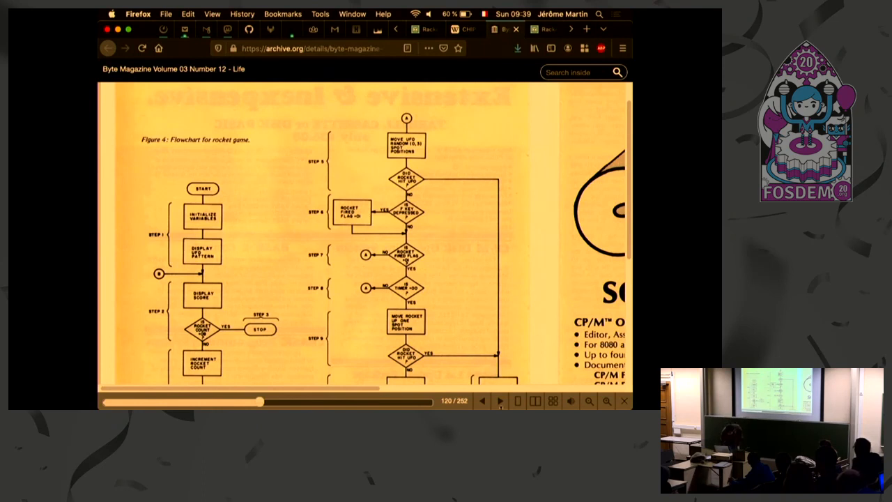
Flip to the rocket program code listing on page 122, then return to the Racket Poetry page
click(500, 401)
scroll(403, 300, down, 5)
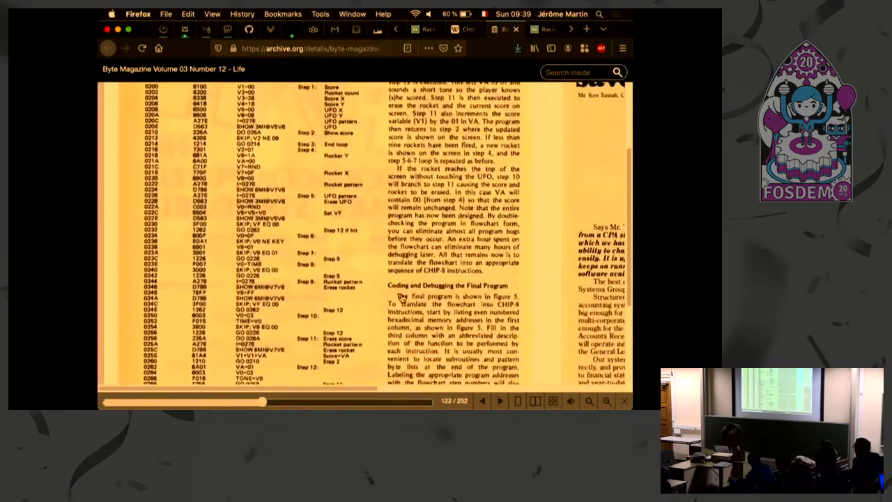
scroll(403, 299, down, 5)
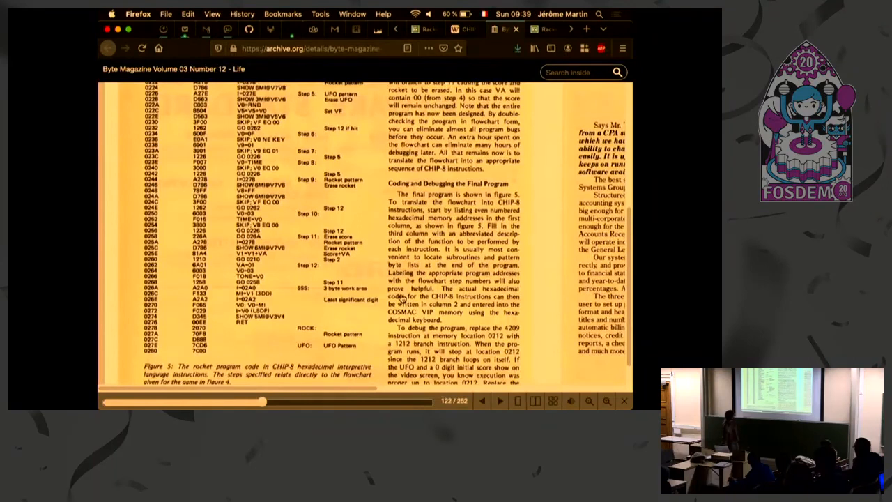
scroll(403, 300, up, 5)
scroll(403, 299, up, 3)
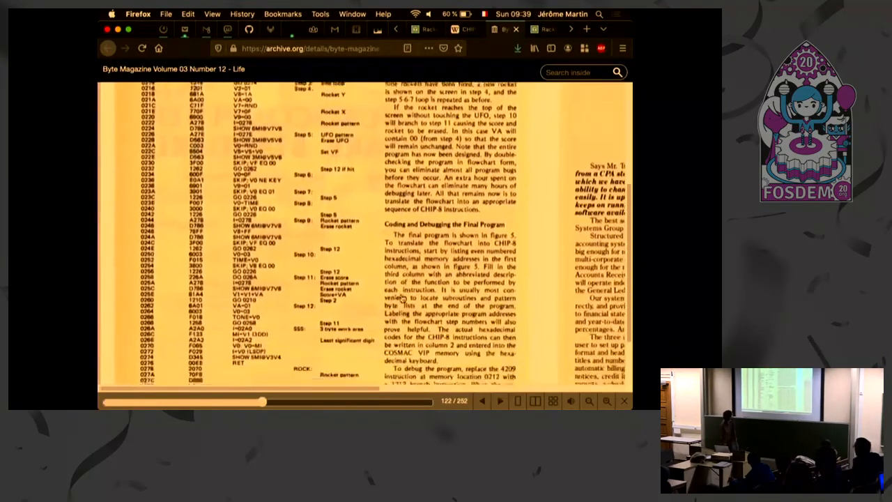
scroll(403, 300, down, 2)
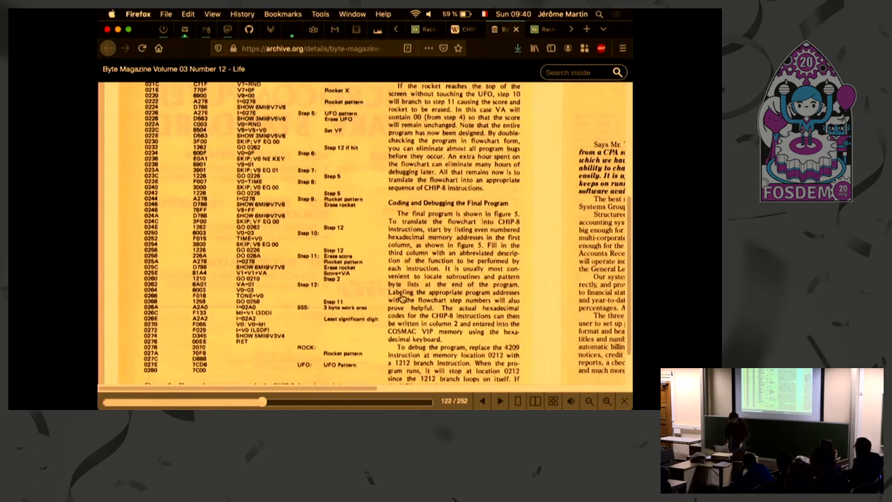
click(423, 31)
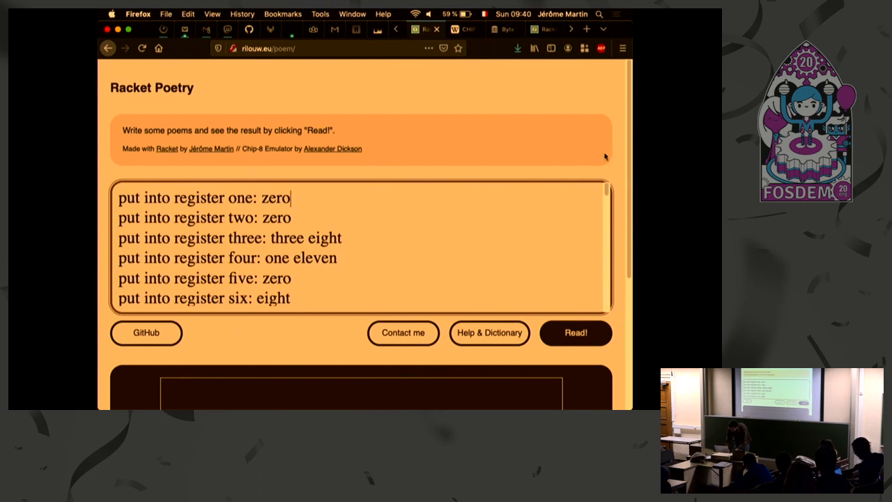
key(super+a)
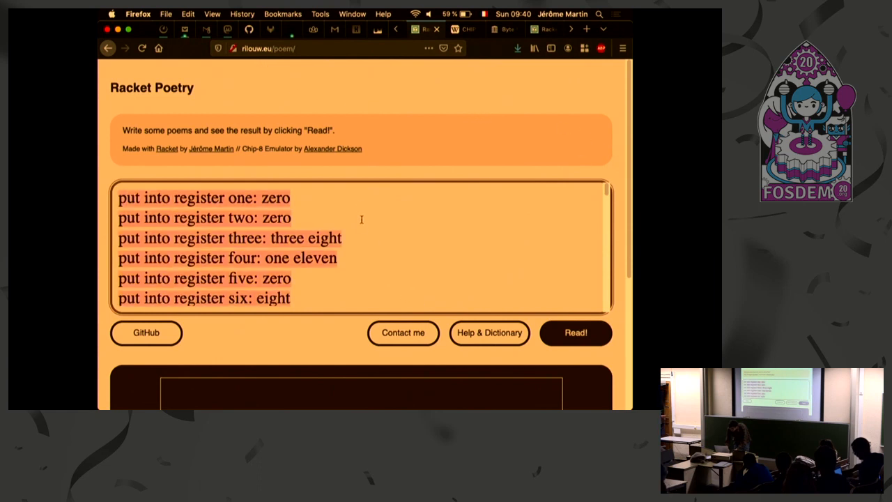
click(360, 221)
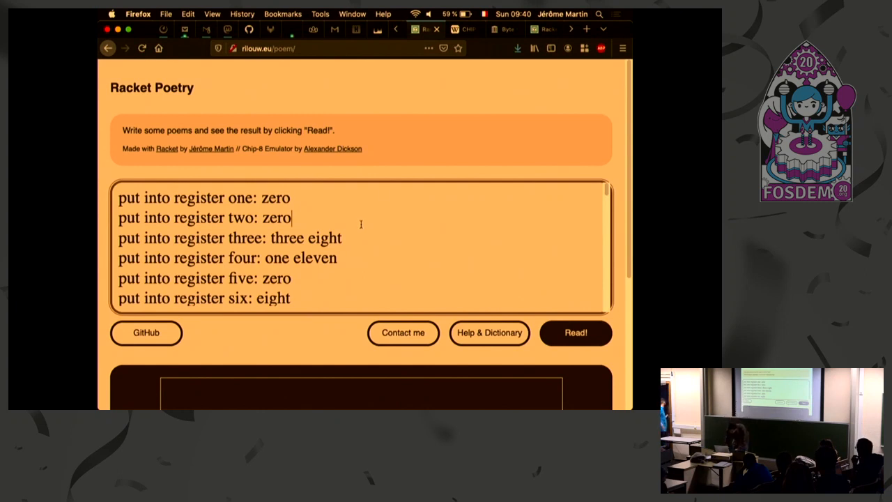
click(617, 126)
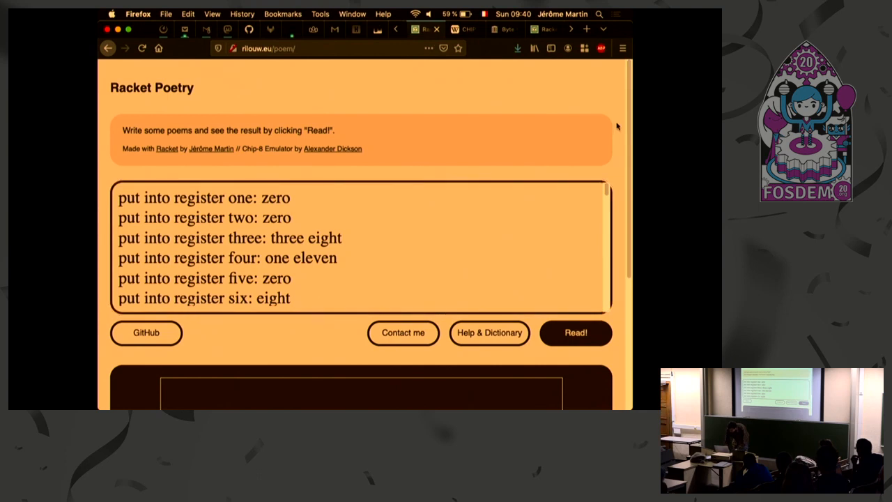
click(588, 199)
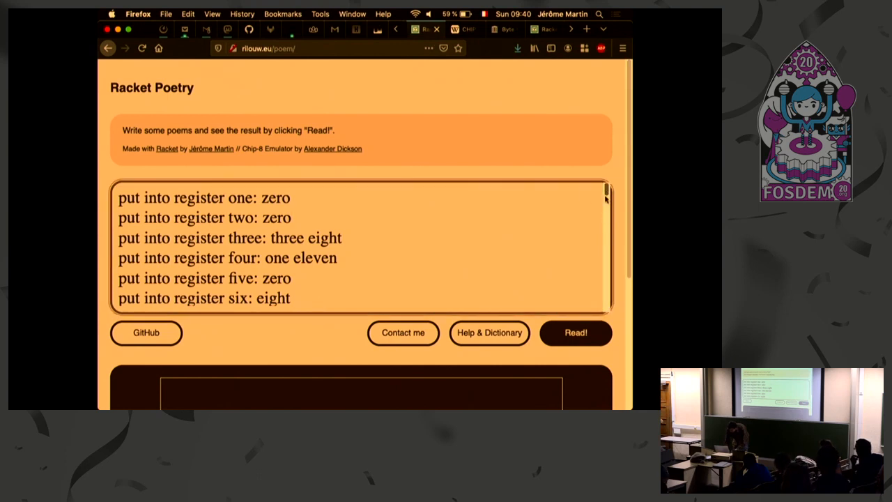
mouse_move(606, 197)
mouse_down()
mouse_move(611, 301)
mouse_move(603, 188)
mouse_up()
Run the poem and fire the rocket at the UFO repeatedly with W until the score reaches 9
click(588, 334)
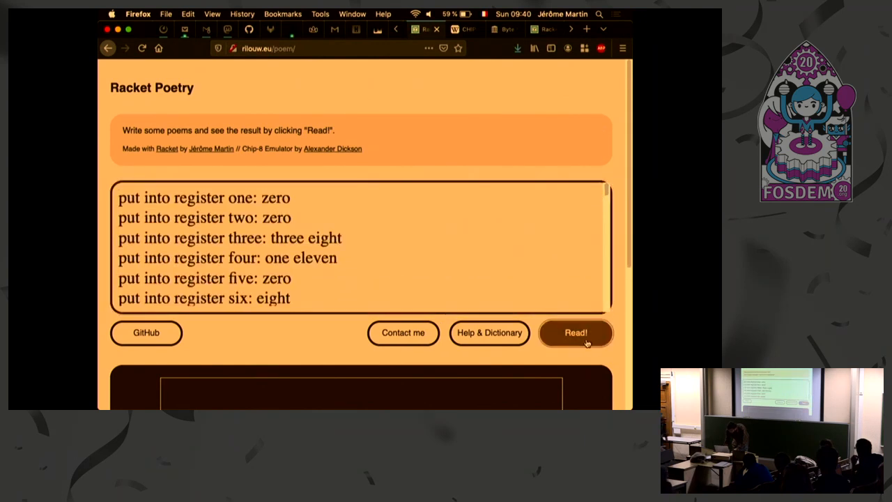
scroll(616, 195, down, 5)
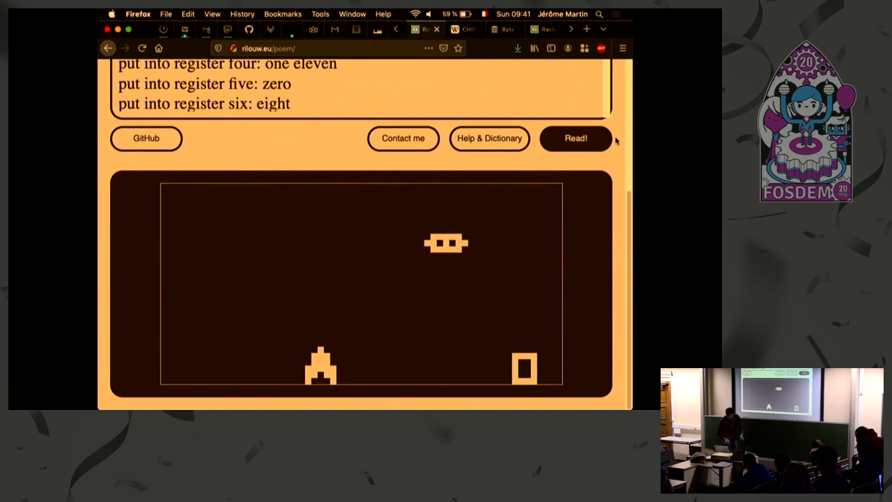
key(w)
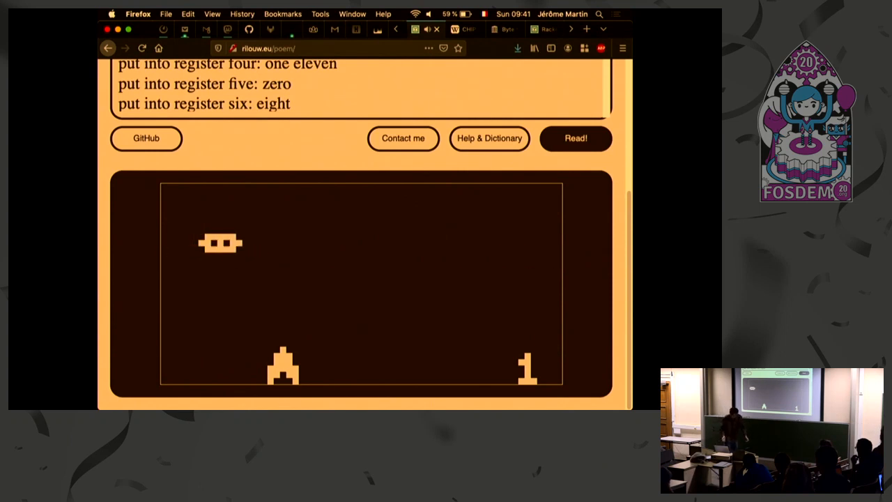
key(w)
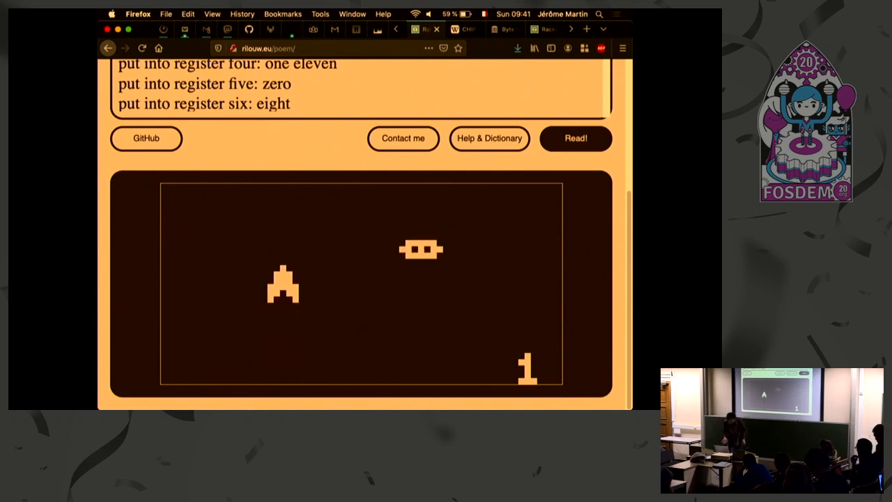
key(w)
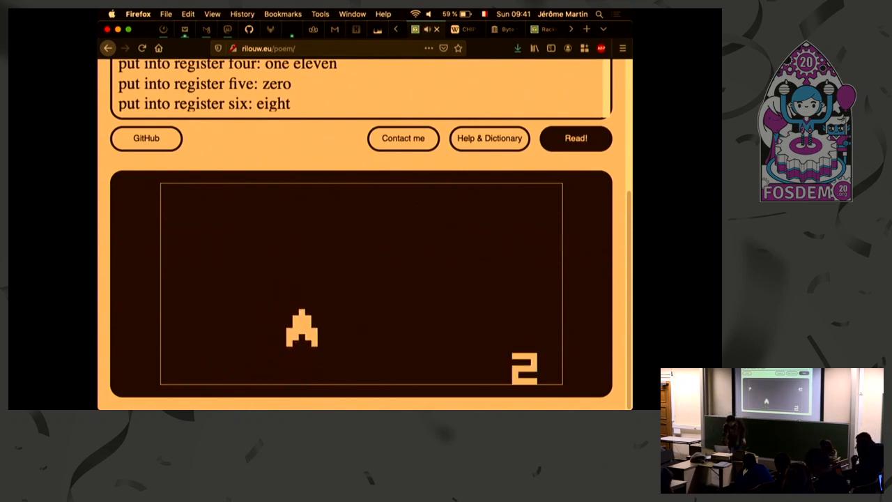
key(w)
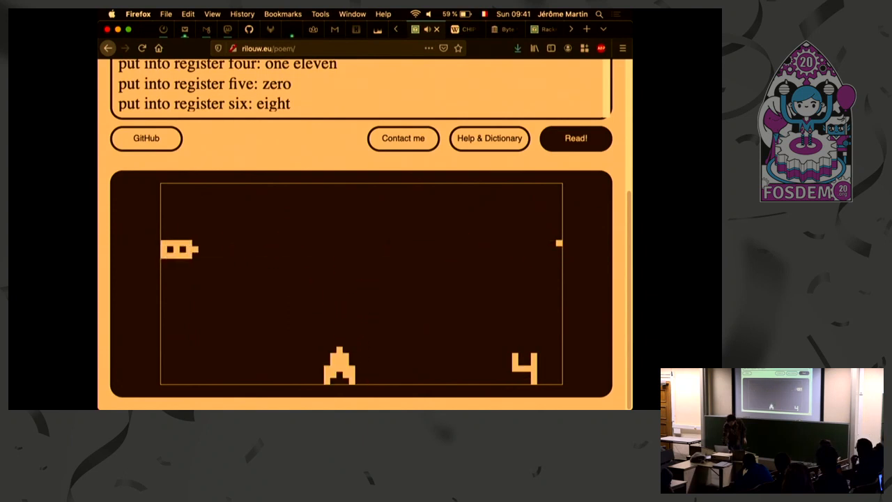
key(w)
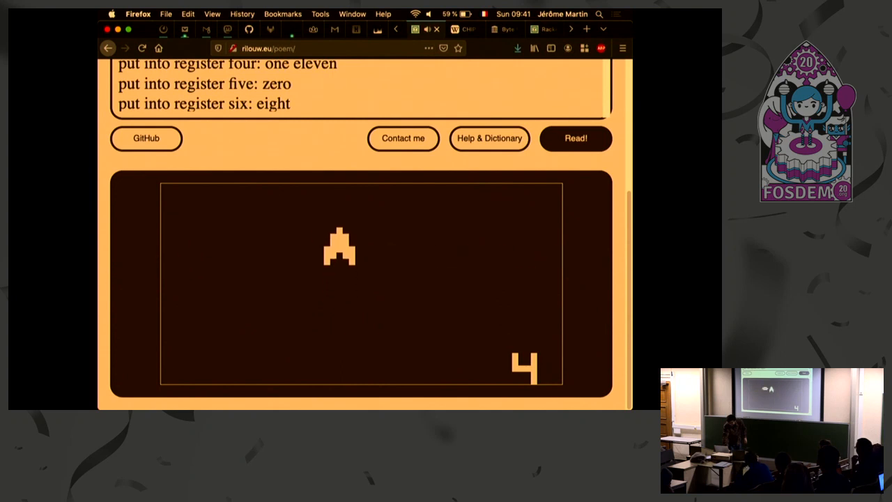
key(w)
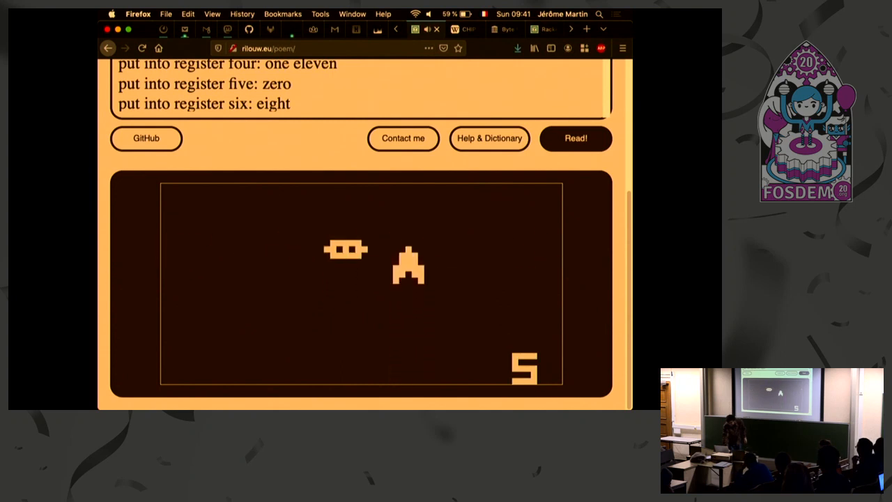
key(w)
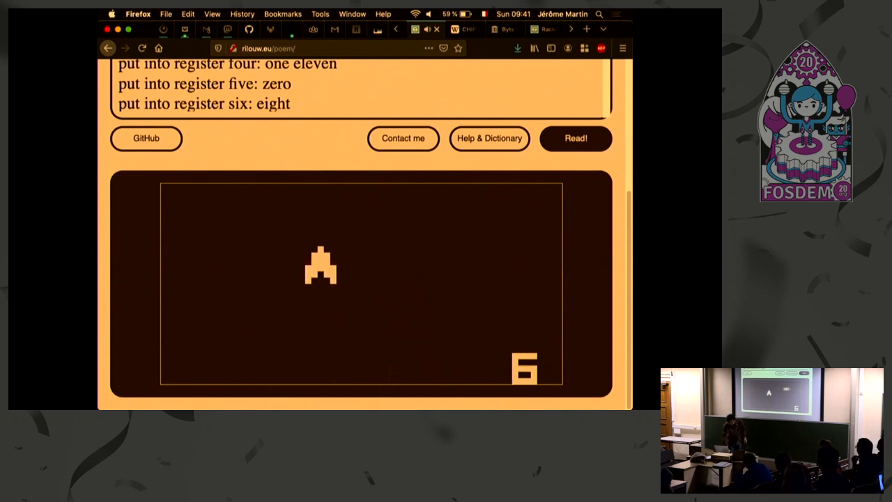
key(w)
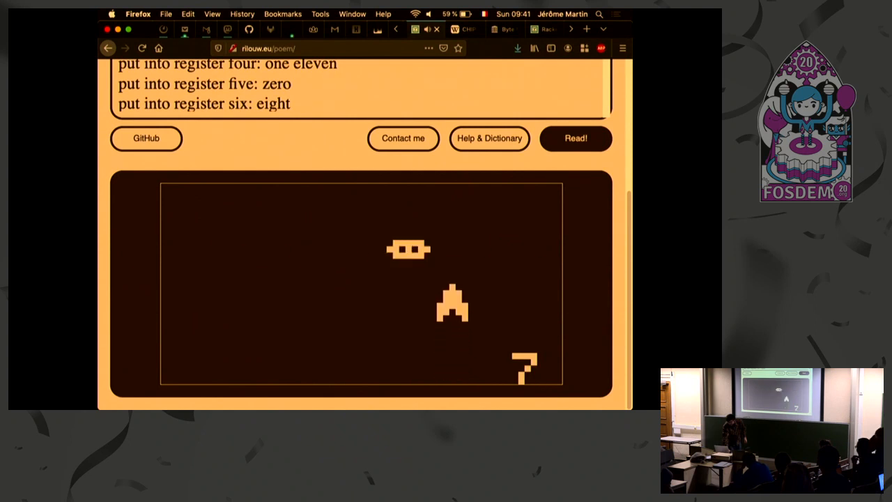
key(w)
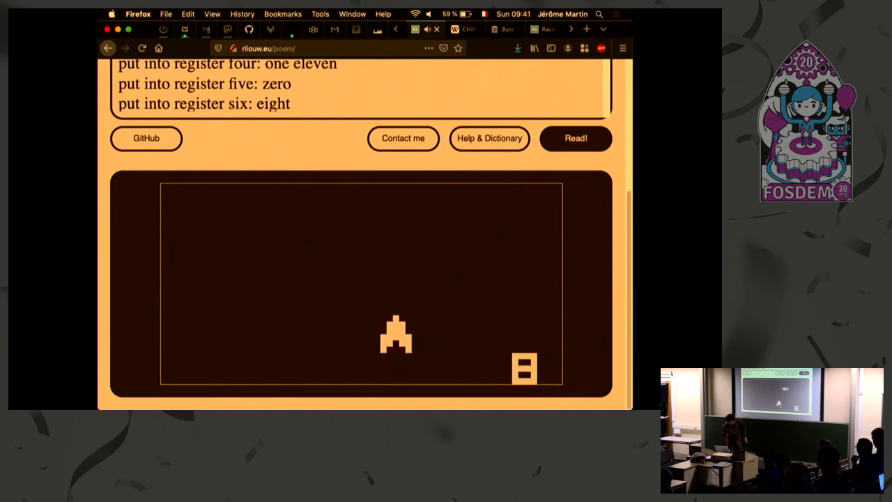
key(w)
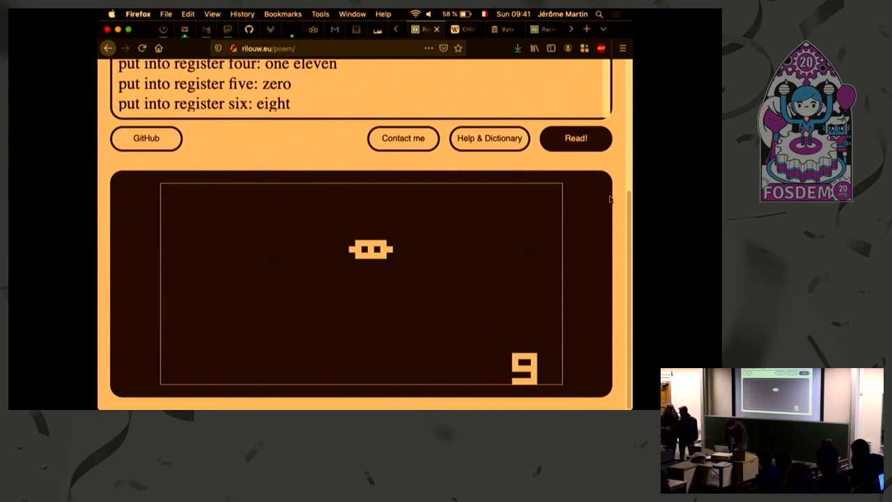
scroll(613, 188, up, 1)
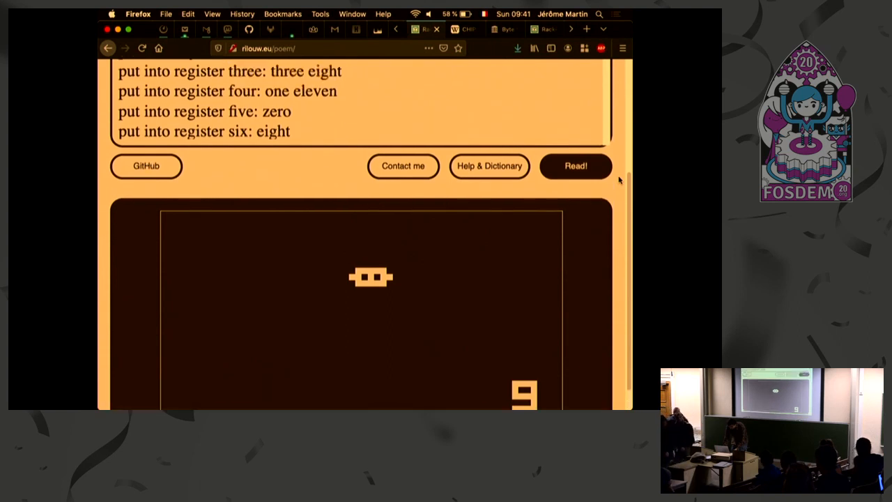
scroll(619, 180, up, 3)
scroll(488, 139, up, 3)
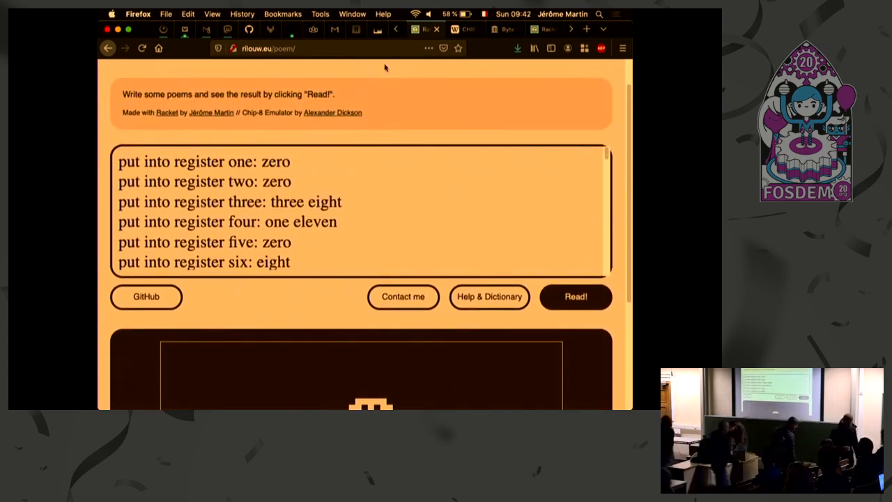
In Sublime Text select the whole rand.poem text, then switch back to Firefox
key(super+Tab)
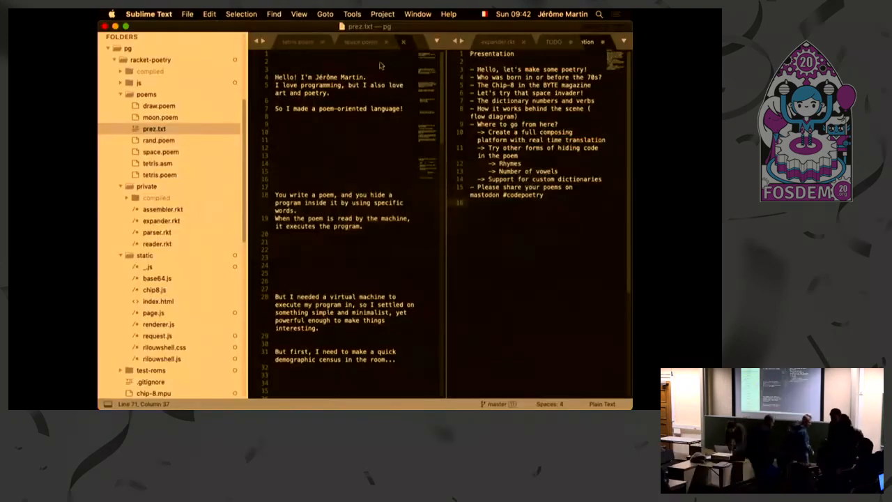
click(159, 140)
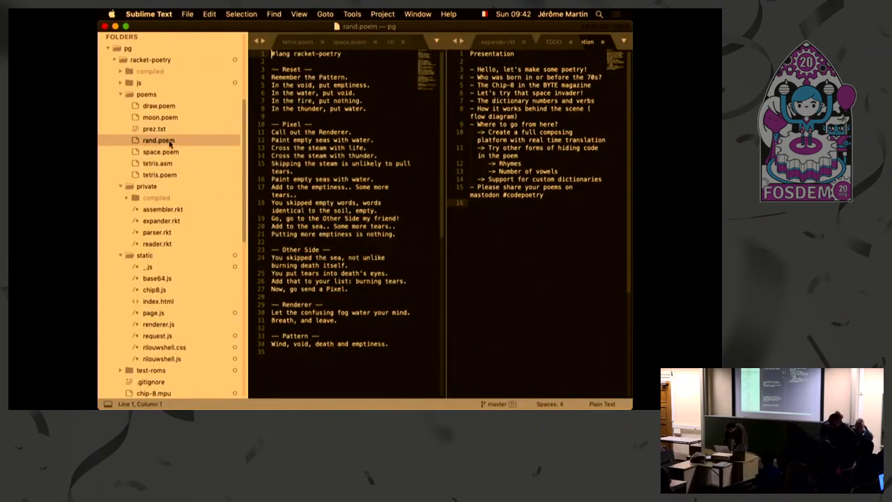
key(super+a)
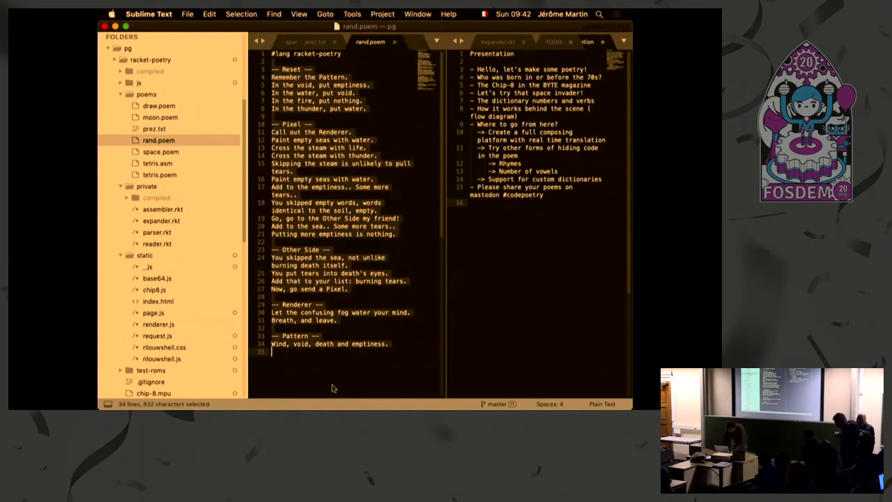
key(super+Tab)
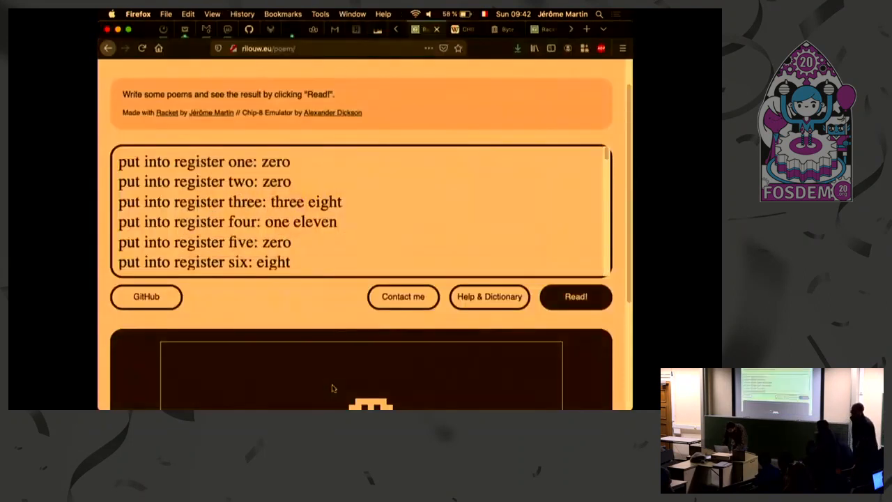
Paste the rand.poem verses over the register-based poem and review its Reset title line
click(355, 179)
key(super+a)
key(super+v)
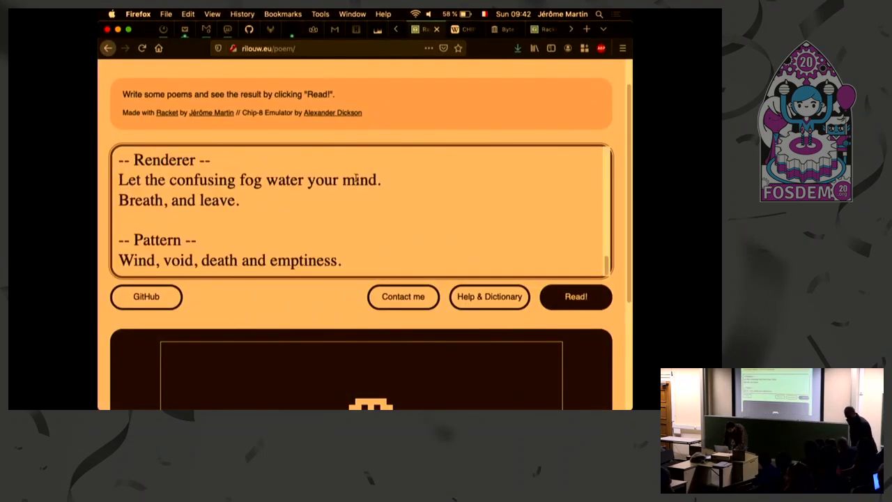
drag(604, 268, 605, 155)
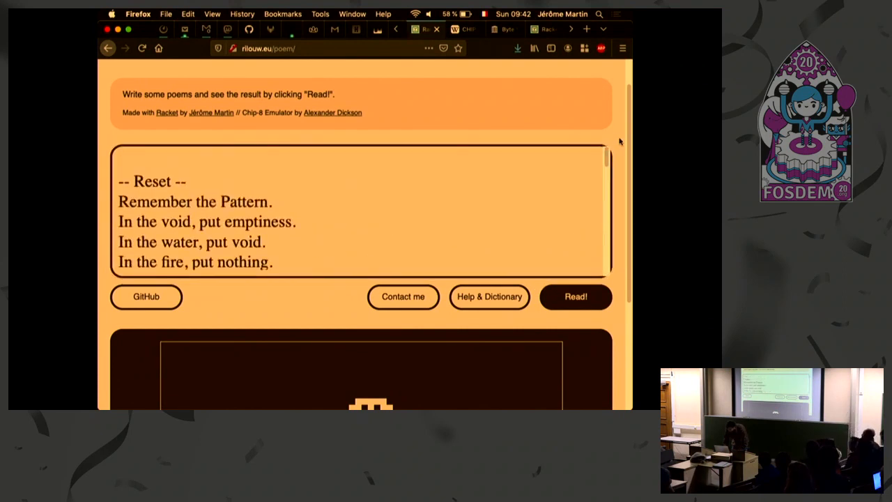
click(118, 181)
scroll(209, 209, down, 1)
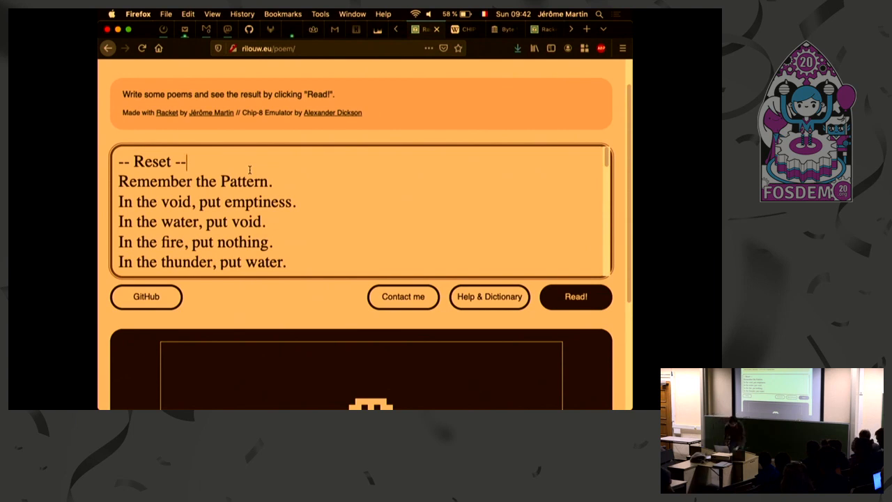
drag(188, 162, 98, 161)
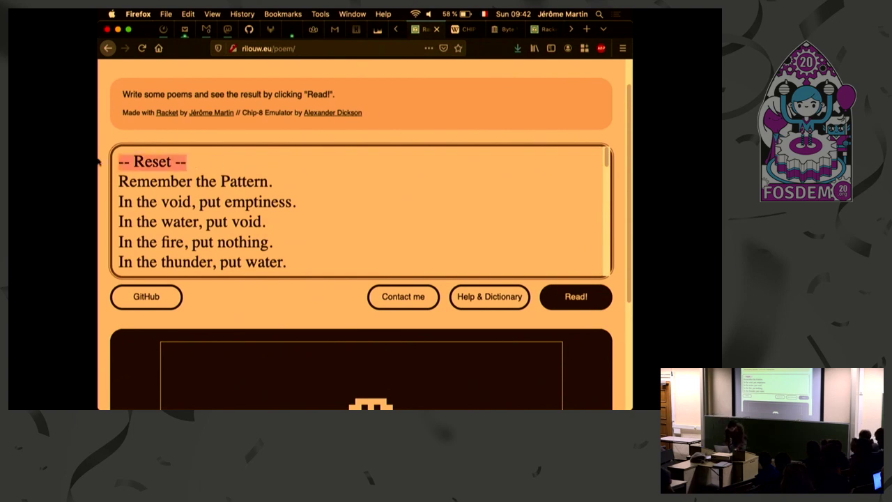
click(209, 165)
drag(607, 159, 608, 185)
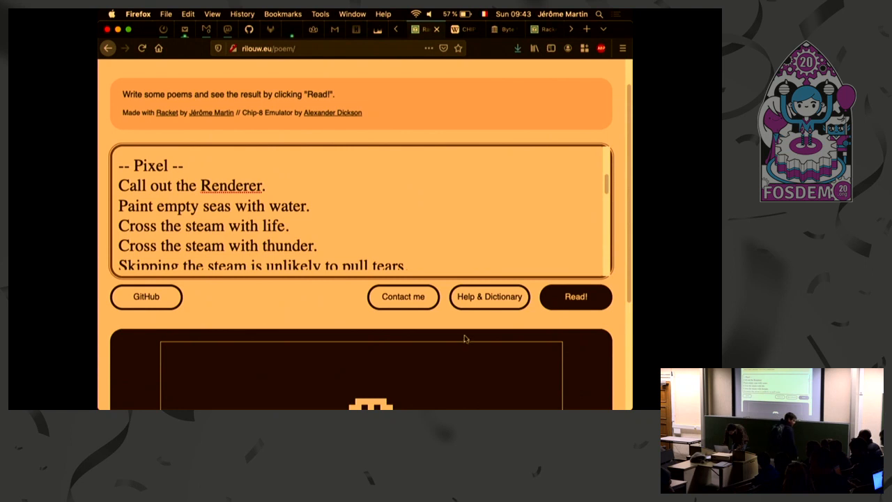
click(489, 296)
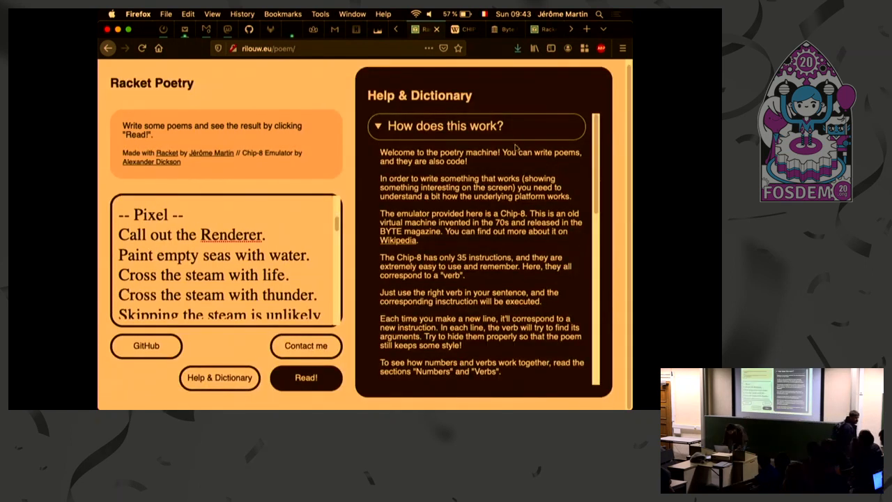
scroll(519, 199, down, 8)
scroll(519, 199, down, 5)
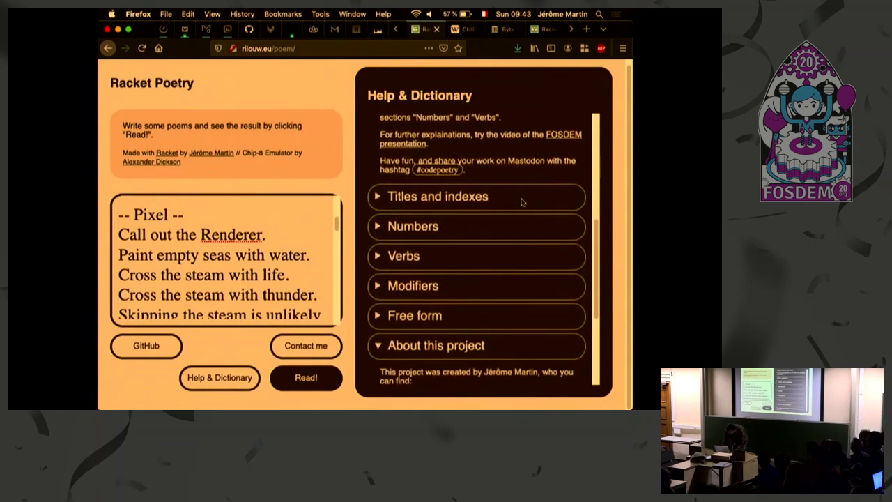
click(435, 227)
scroll(516, 277, down, 6)
scroll(517, 277, down, 4)
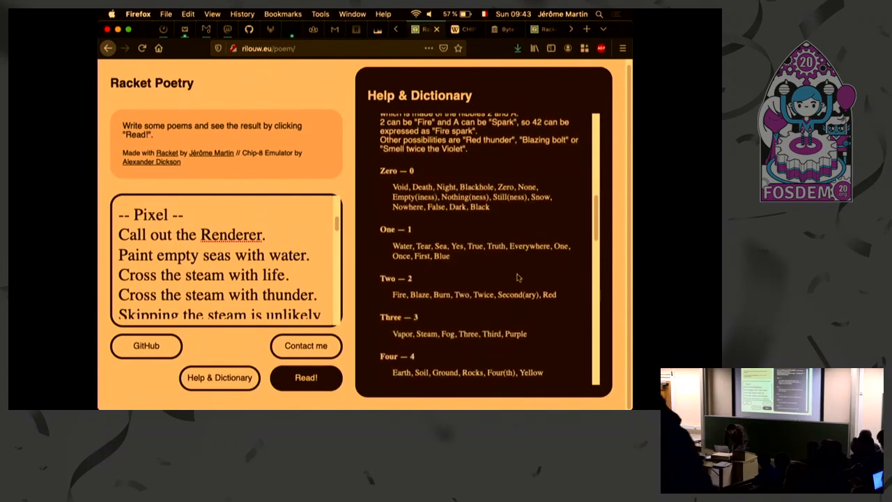
scroll(517, 278, down, 1)
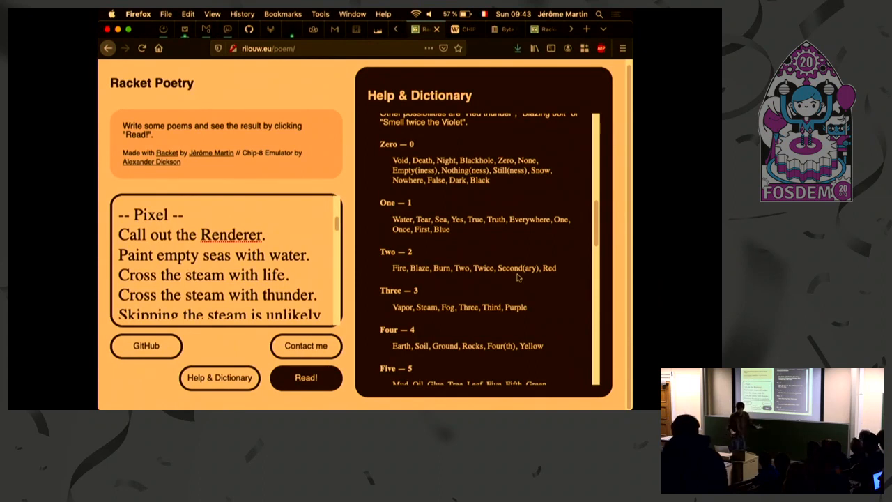
scroll(518, 277, down, 3)
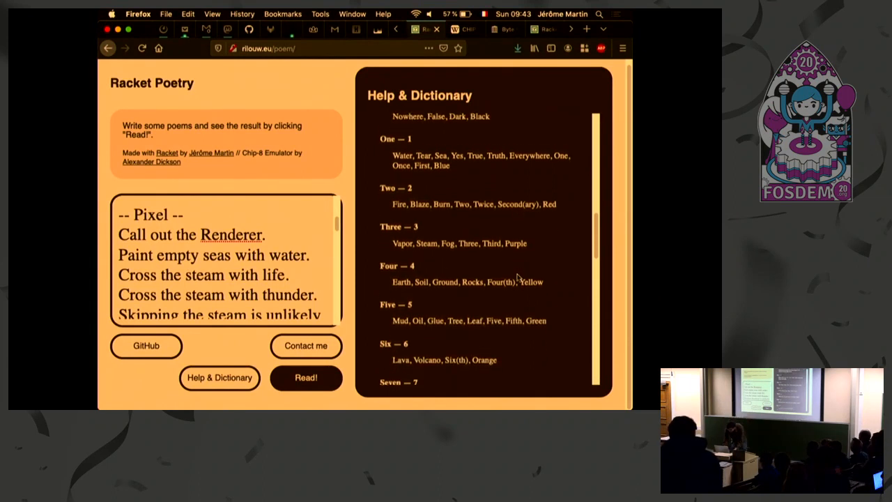
scroll(518, 278, down, 1)
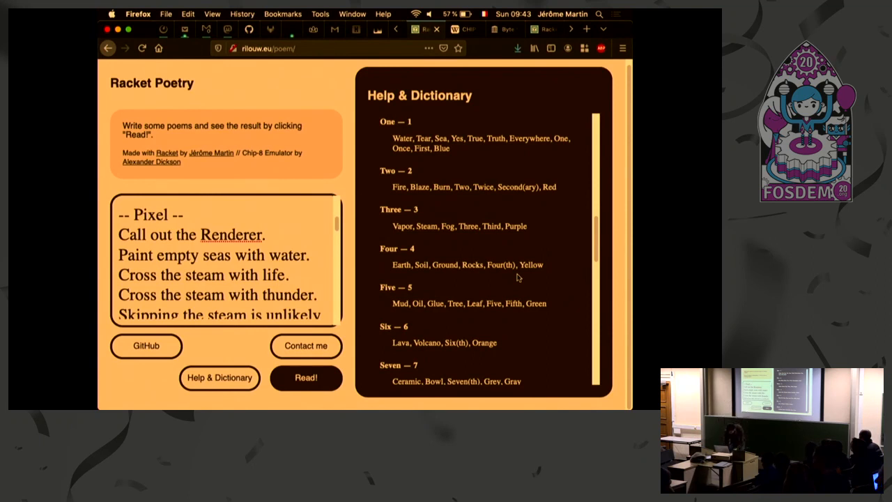
click(220, 377)
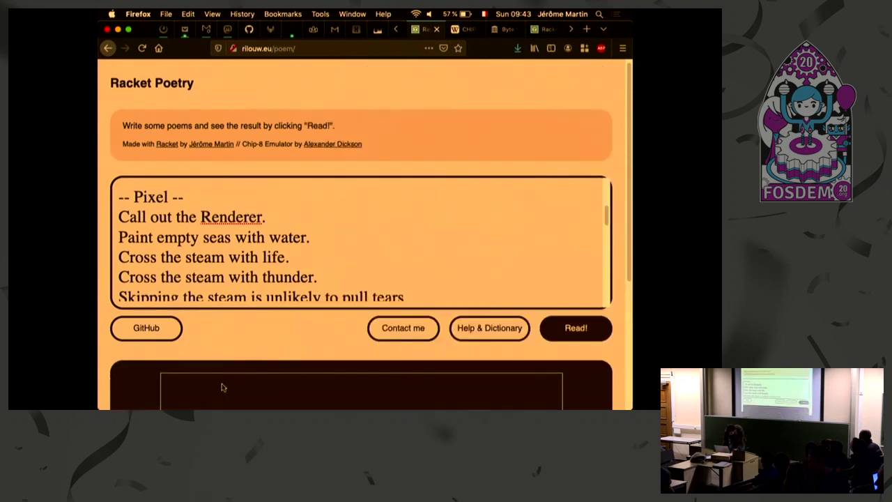
Run the rand poem with Read! so the emulator draws a band of random pixels
click(576, 327)
scroll(620, 248, down, 5)
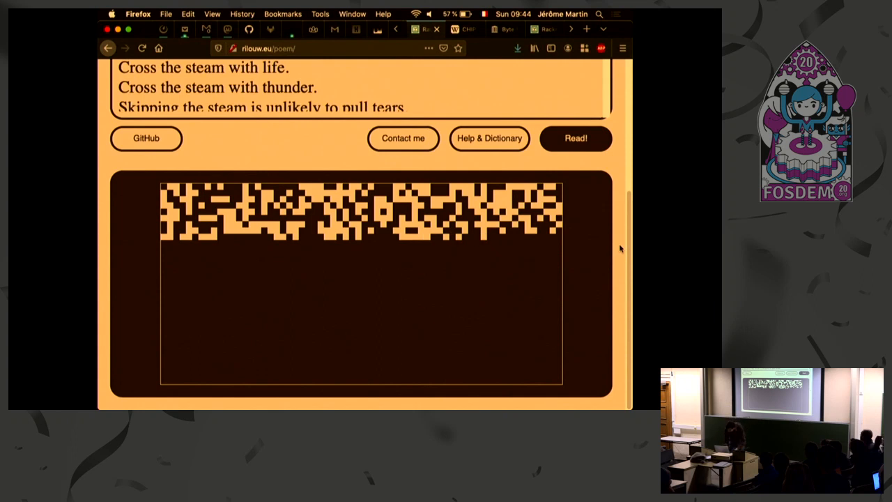
scroll(620, 248, up, 8)
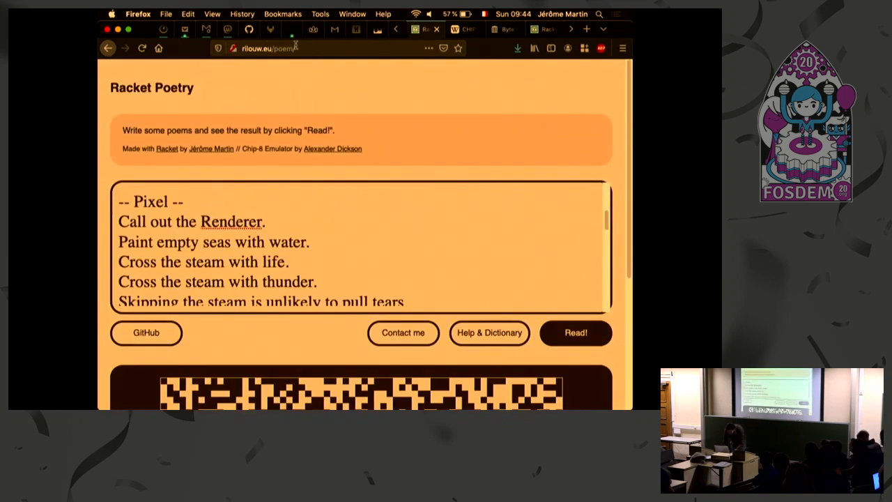
Open tetris.poem in Sublime Text, then return to Racket Poetry and focus the poem editor for pasting
key(super+Tab)
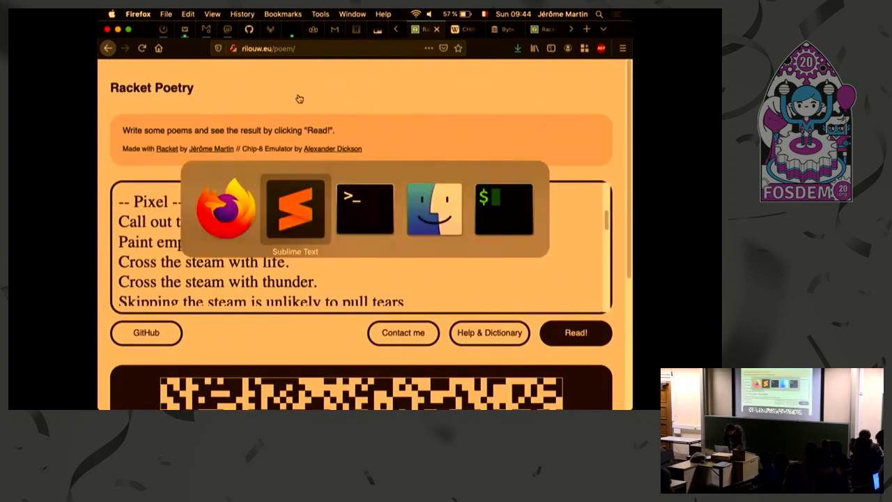
click(325, 189)
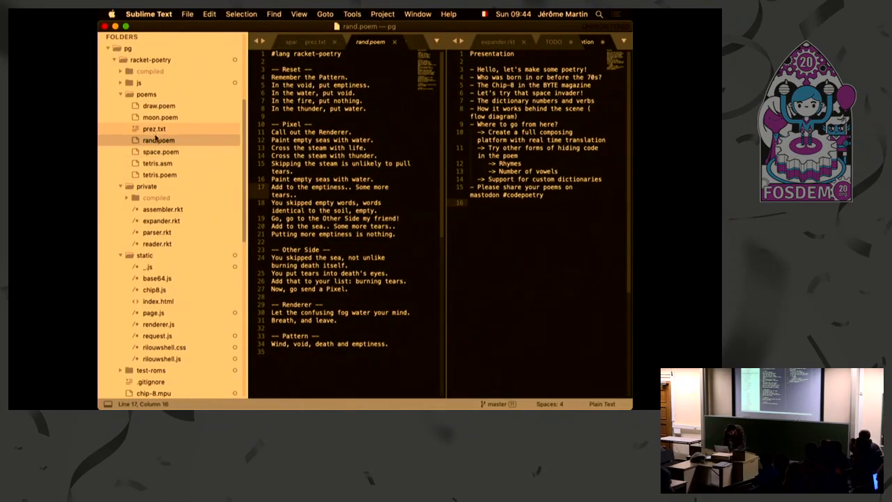
click(159, 174)
click(352, 126)
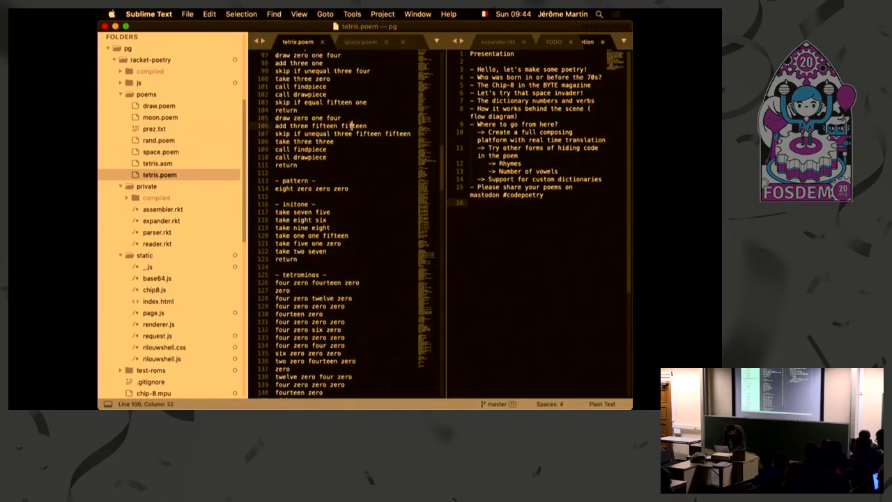
key(super+Tab)
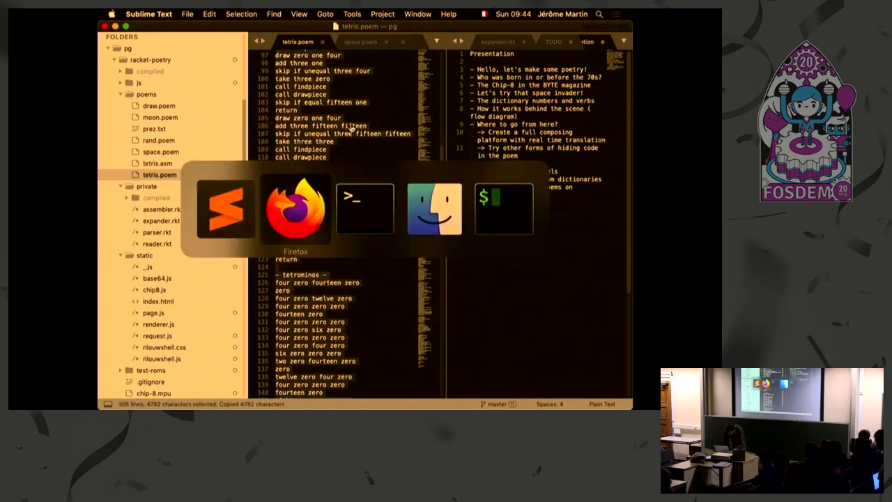
click(370, 257)
Paste in the Tetris poem, delete its #lang racket-poetry header and run it on the Chip-8 display
key(super+a)
key(super+v)
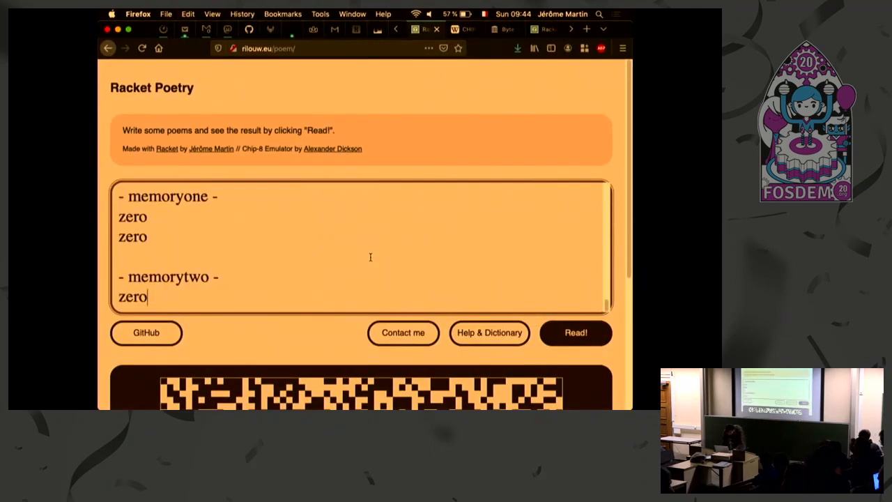
scroll(195, 232, down, 10)
scroll(196, 232, down, 10)
scroll(196, 233, down, 10)
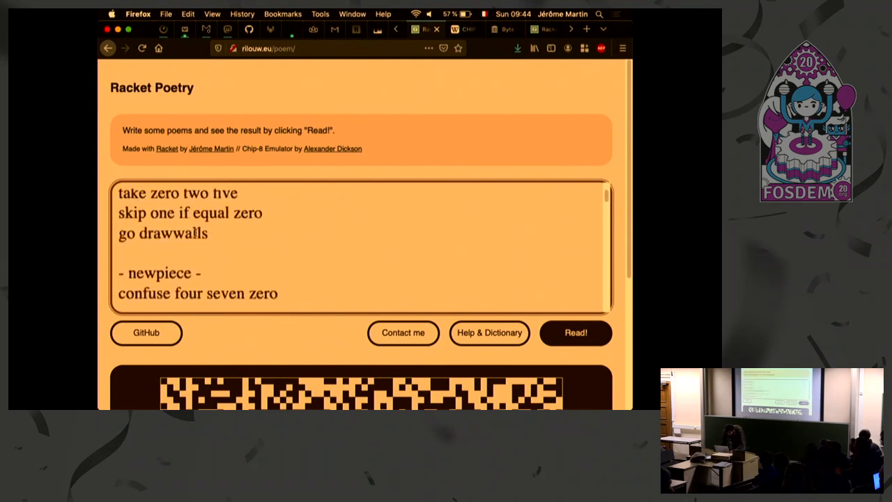
scroll(196, 233, down, 10)
scroll(196, 233, up, 10)
drag(121, 243, 118, 190)
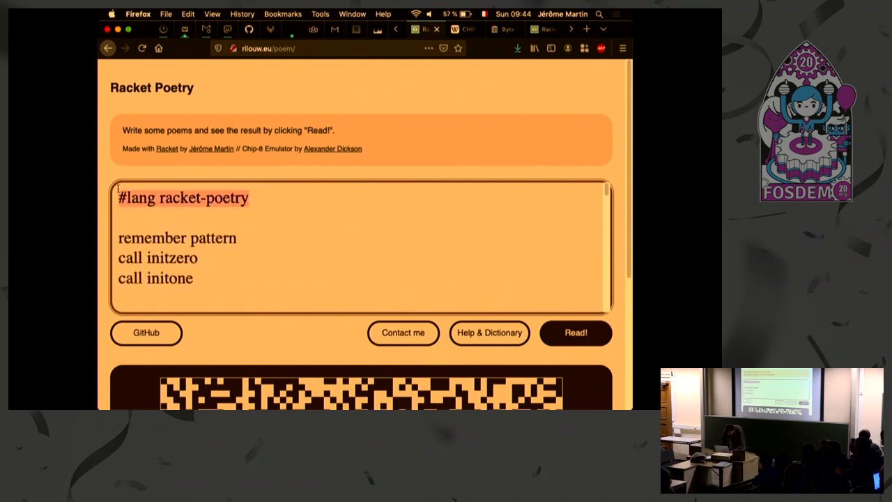
key(BackSpace)
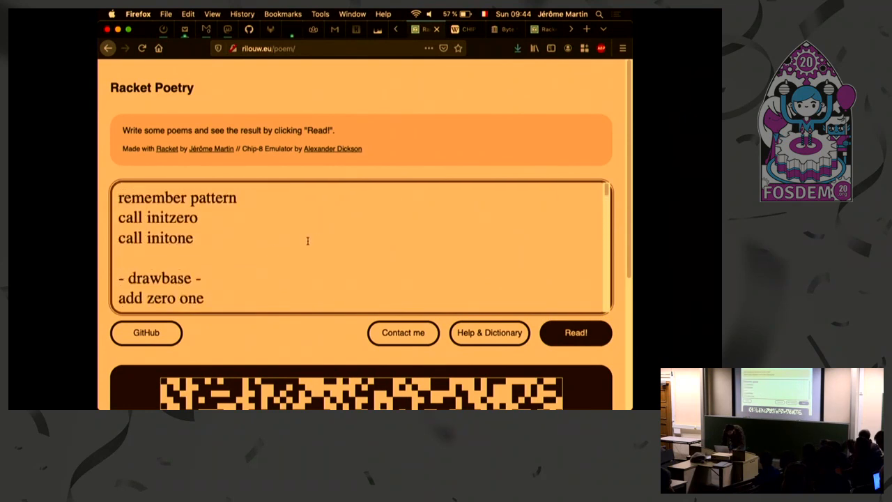
click(575, 333)
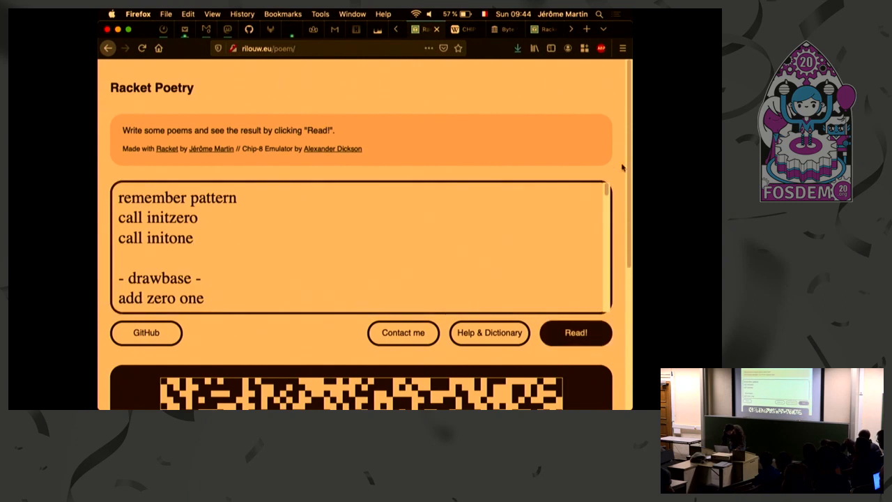
scroll(622, 165, down, 5)
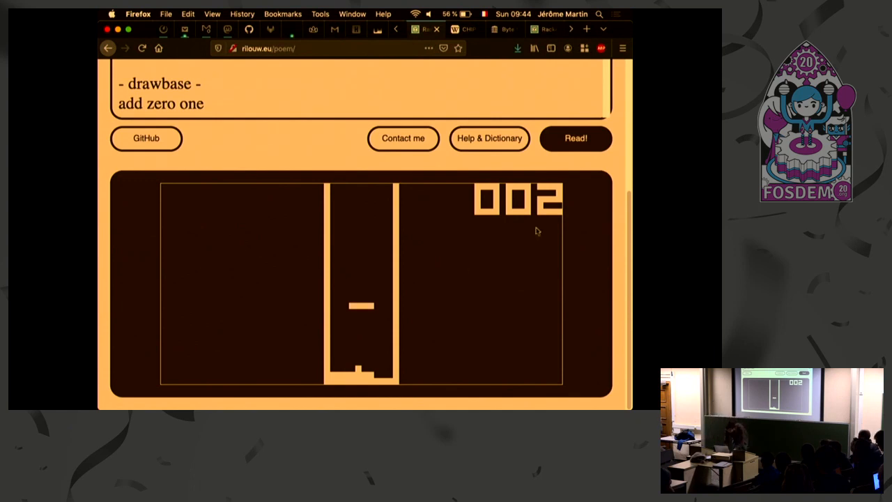
scroll(536, 230, up, 8)
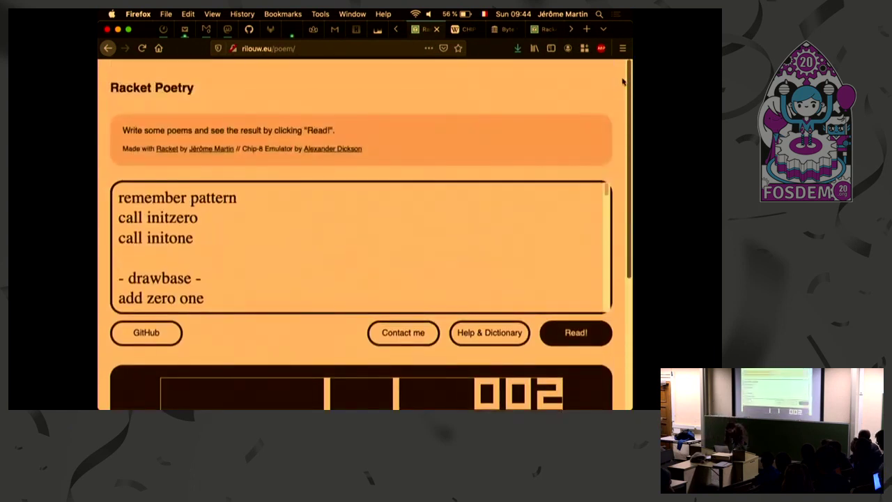
Replace zero with emptiness, one with water, and capitalize Add at the start of the line
click(334, 211)
scroll(261, 271, down, 4)
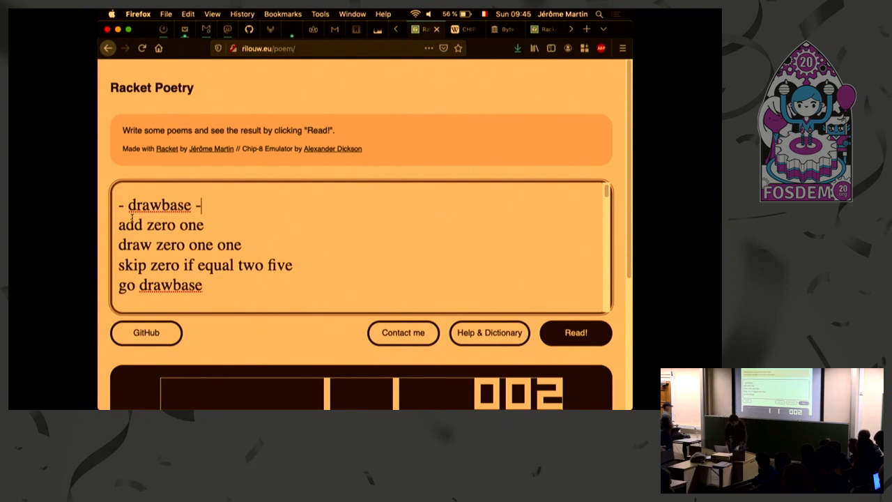
double_click(164, 224)
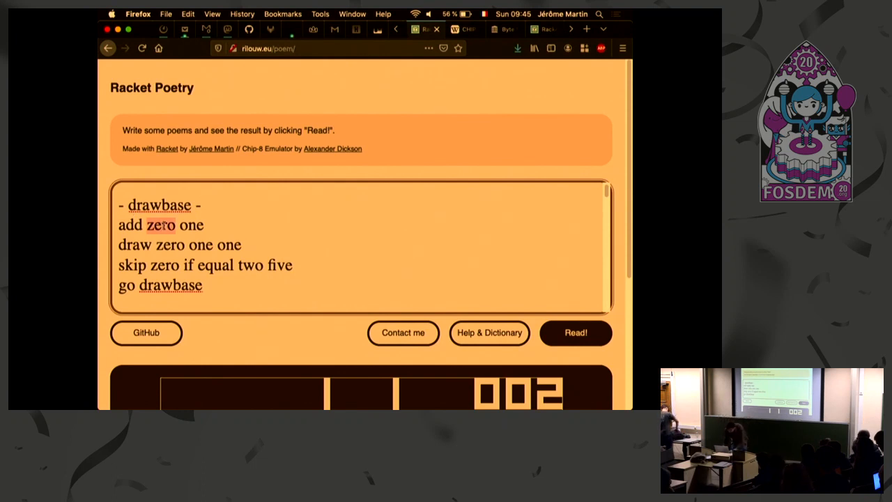
text(emptin)
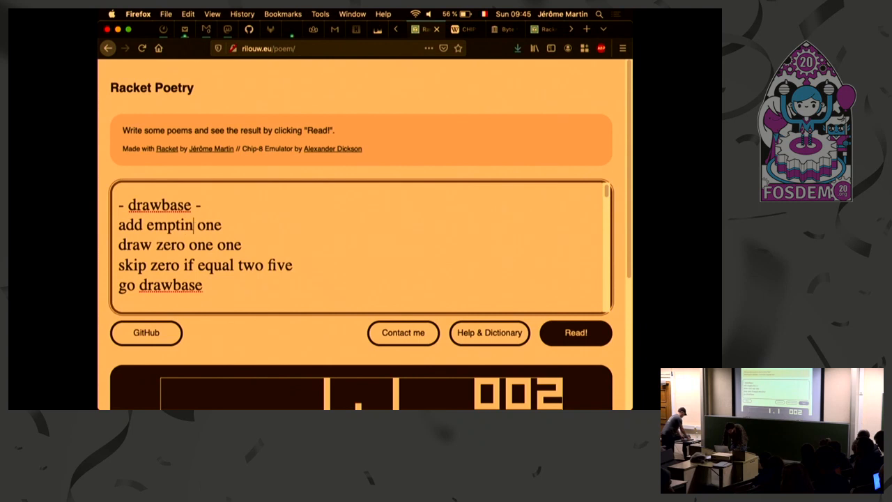
text(ess)
double_click(226, 225)
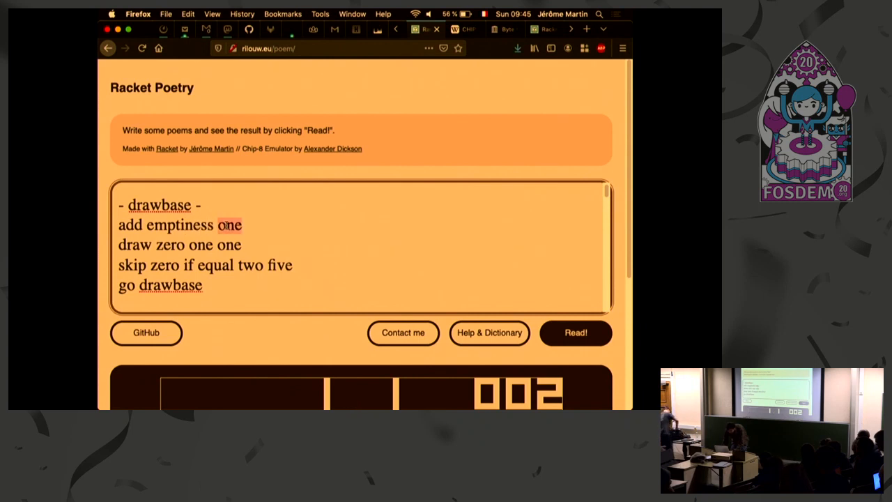
text(water)
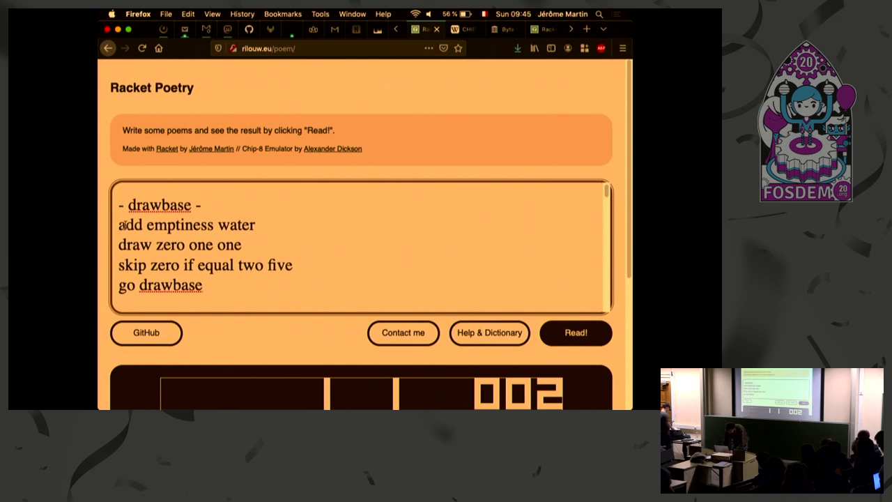
key(BackSpace)
text(A)
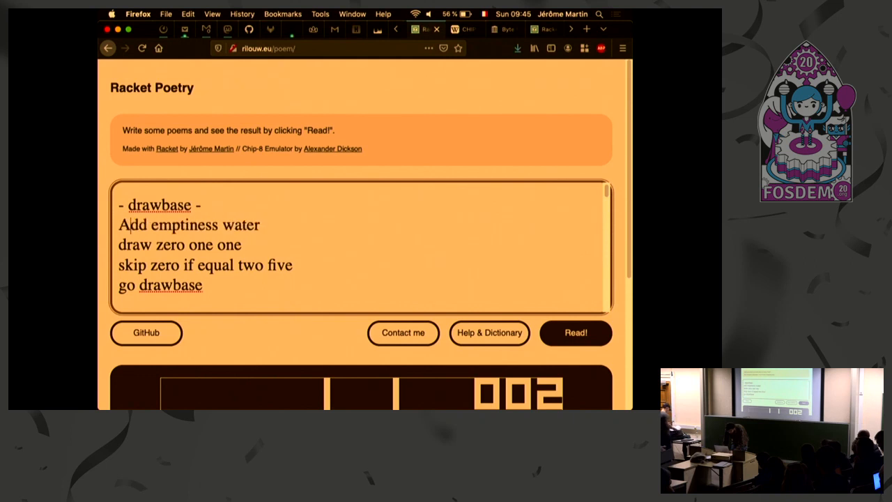
key(Right)
key(Right)
text(into)
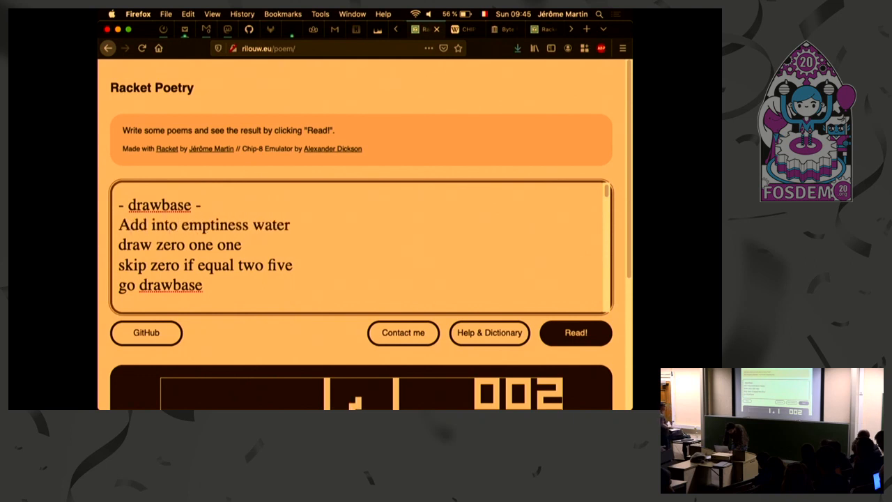
text( the)
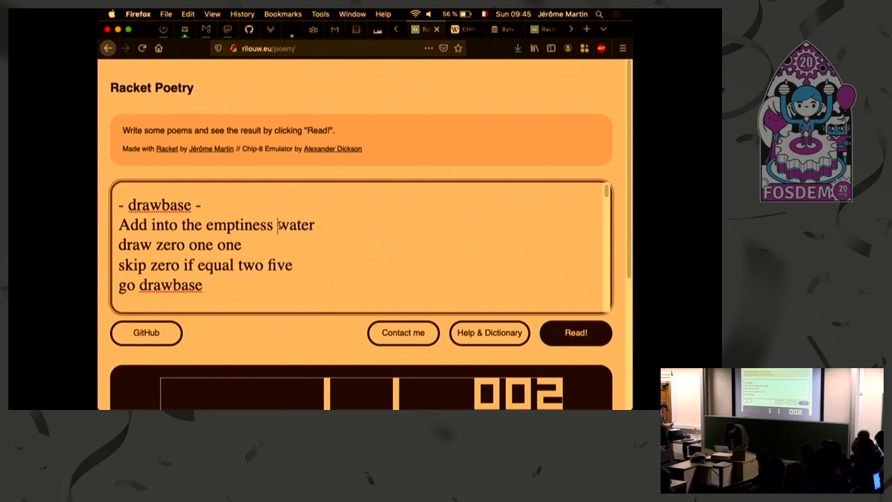
text(some )
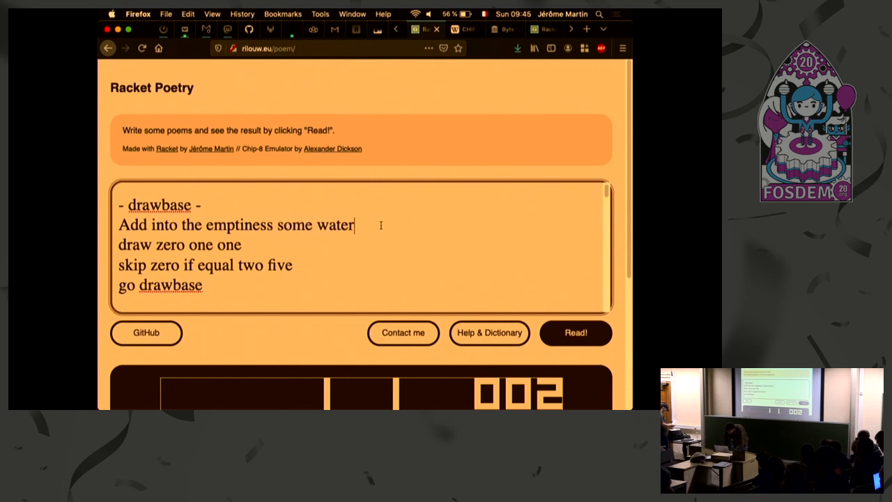
text(rom your eye)
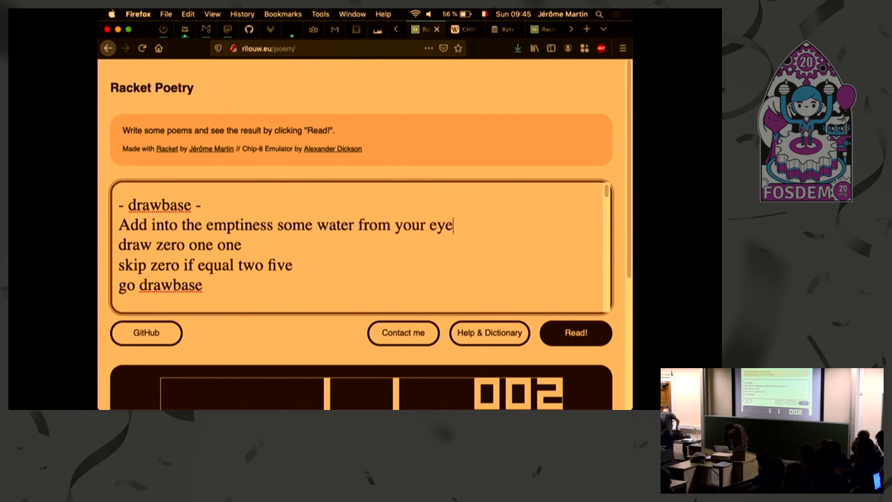
text(s.)
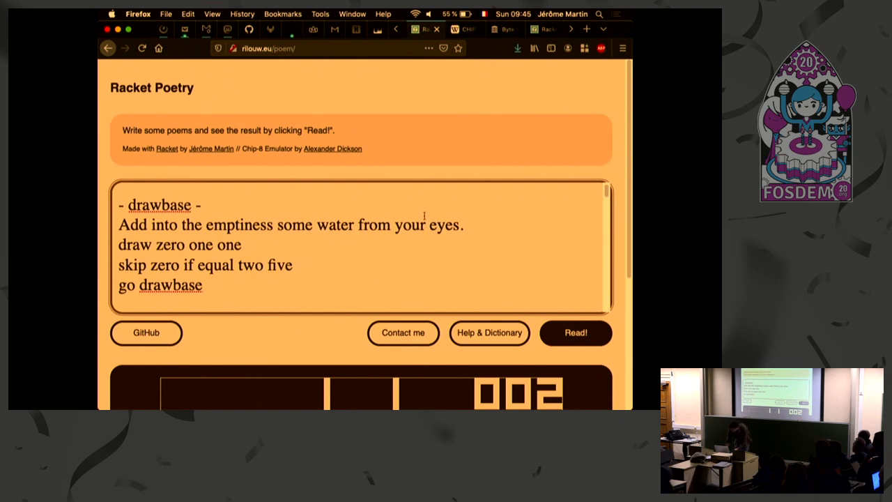
Expand the Verbs section and scroll the dictionary to its Verb definitions (Go, Call, Skip, Jump, Put)
click(514, 333)
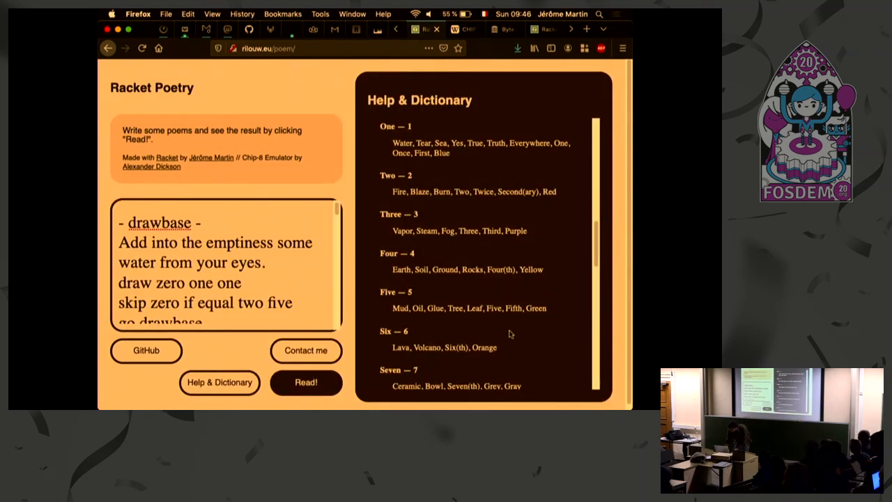
scroll(499, 239, down, 10)
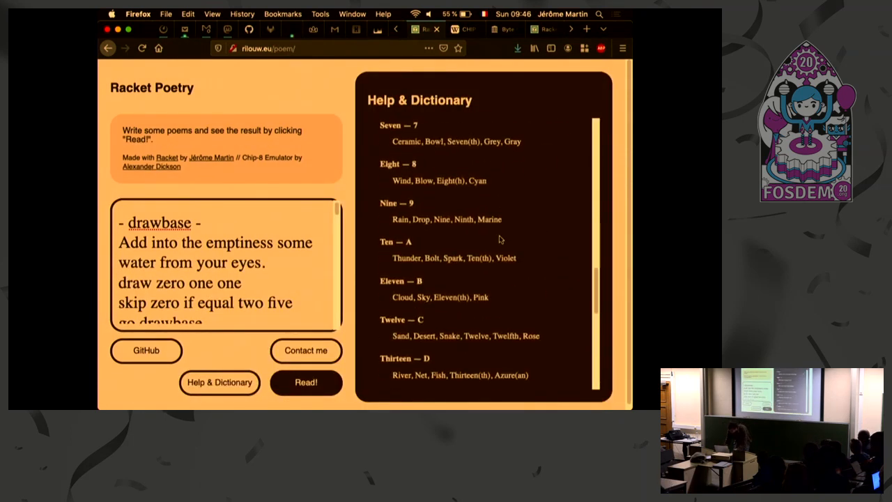
scroll(499, 239, down, 8)
scroll(500, 239, down, 3)
scroll(500, 239, up, 3)
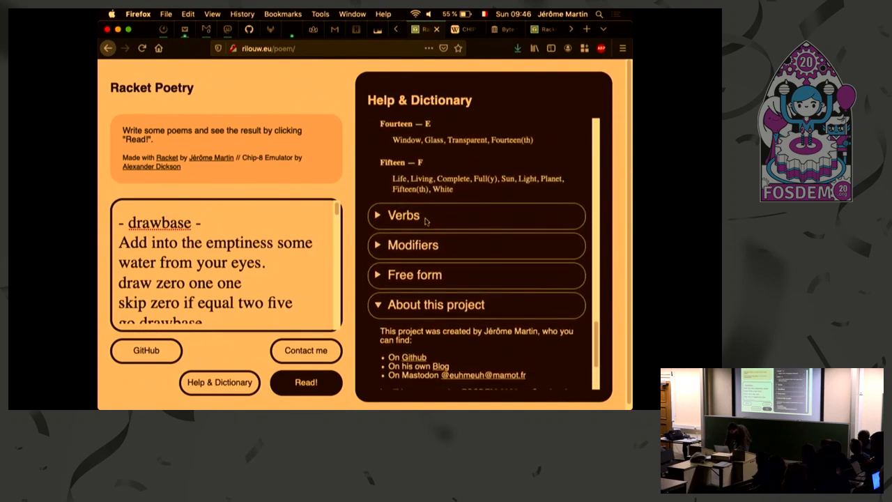
click(426, 217)
scroll(492, 277, down, 4)
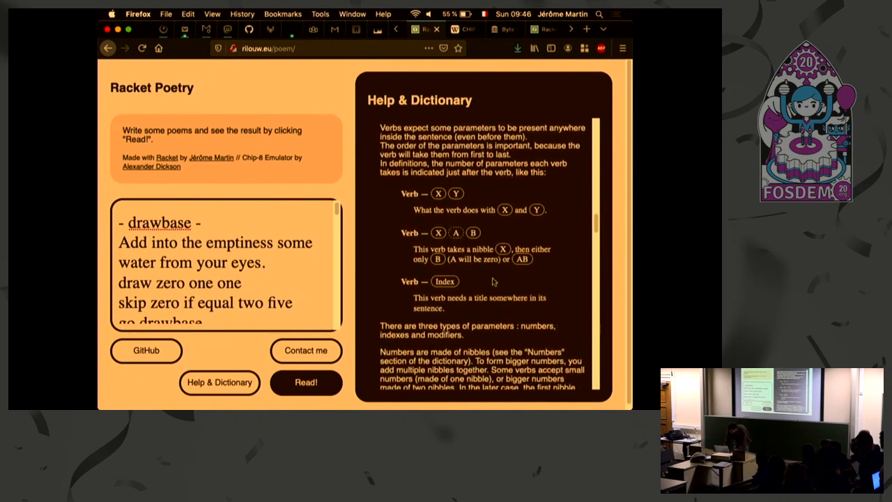
scroll(491, 277, down, 6)
scroll(492, 278, down, 3)
scroll(492, 280, down, 1)
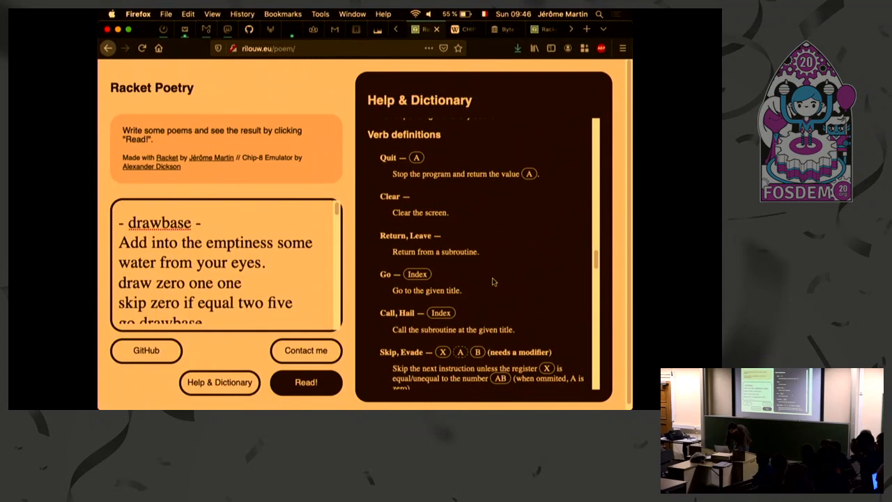
scroll(492, 281, down, 3)
scroll(492, 281, down, 2)
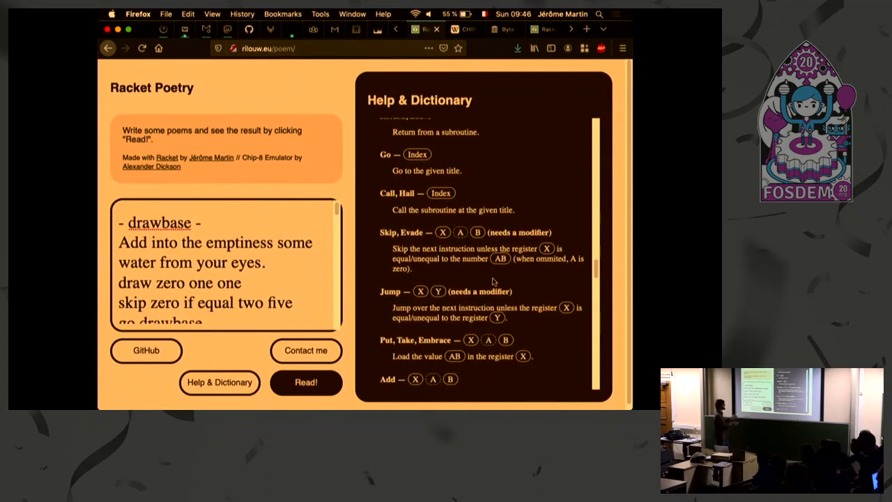